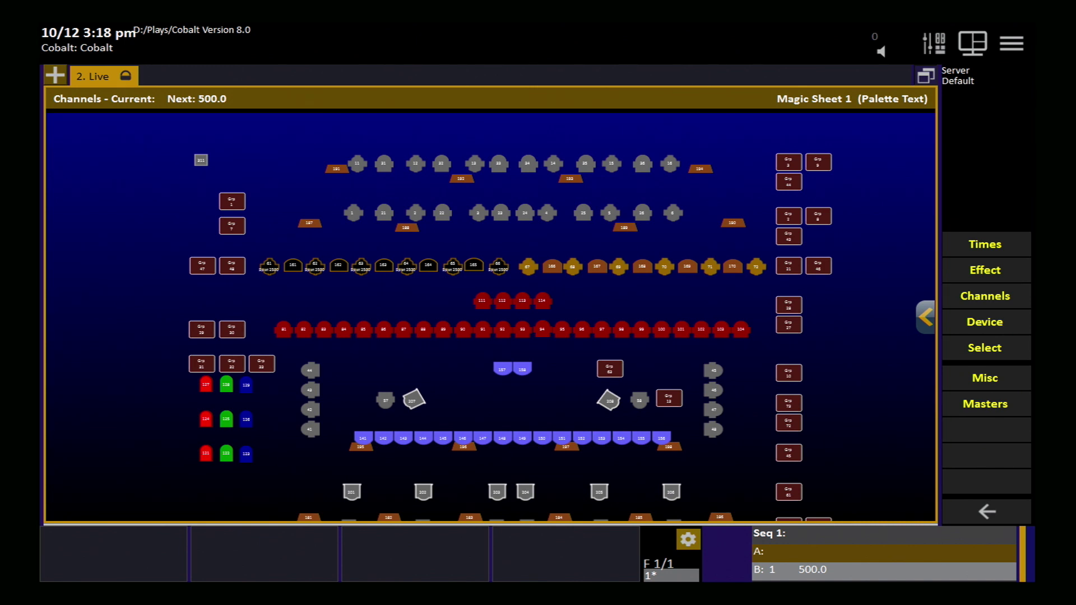
# Step: Select the channels of group 63, and then those of group 13, from the magic sheet
pyautogui.scroll(5, 432, 368)
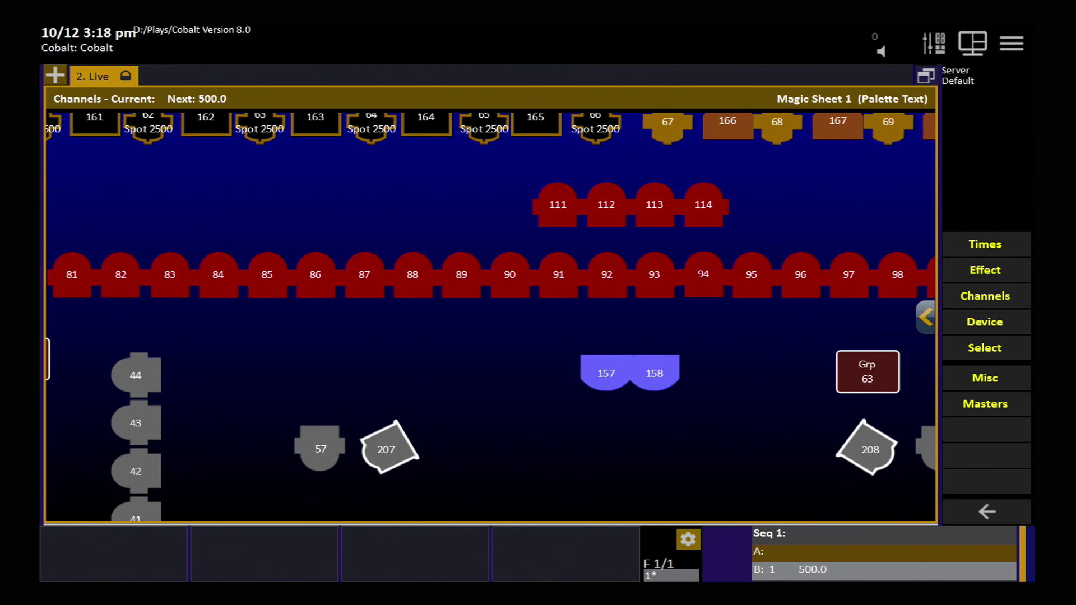
pyautogui.scroll(-3, 491, 317)
pyautogui.scroll(1, 491, 317)
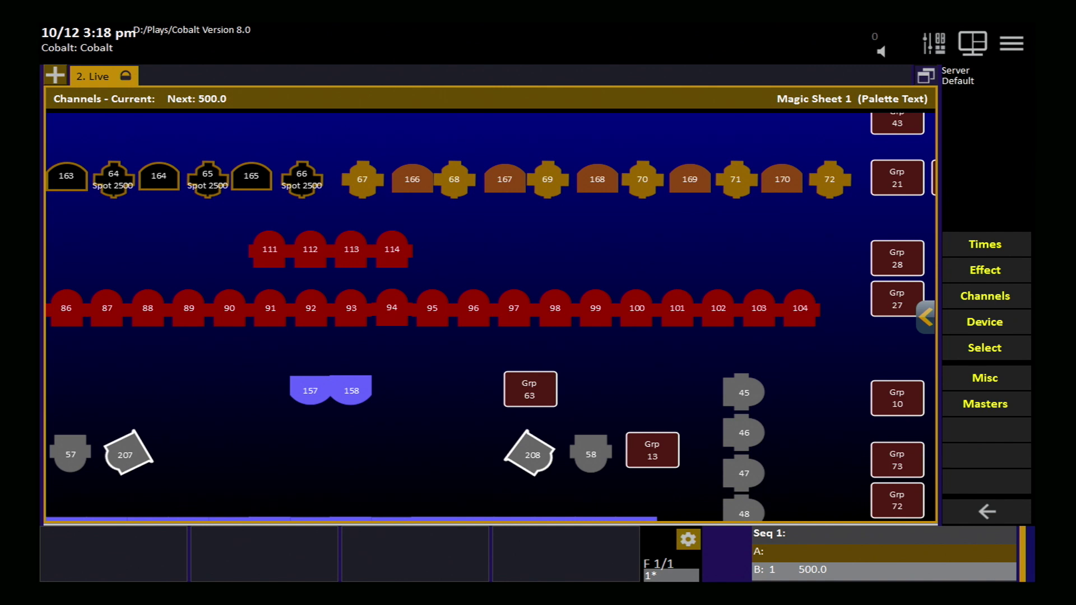
pyautogui.click(522, 395)
pyautogui.click(670, 455)
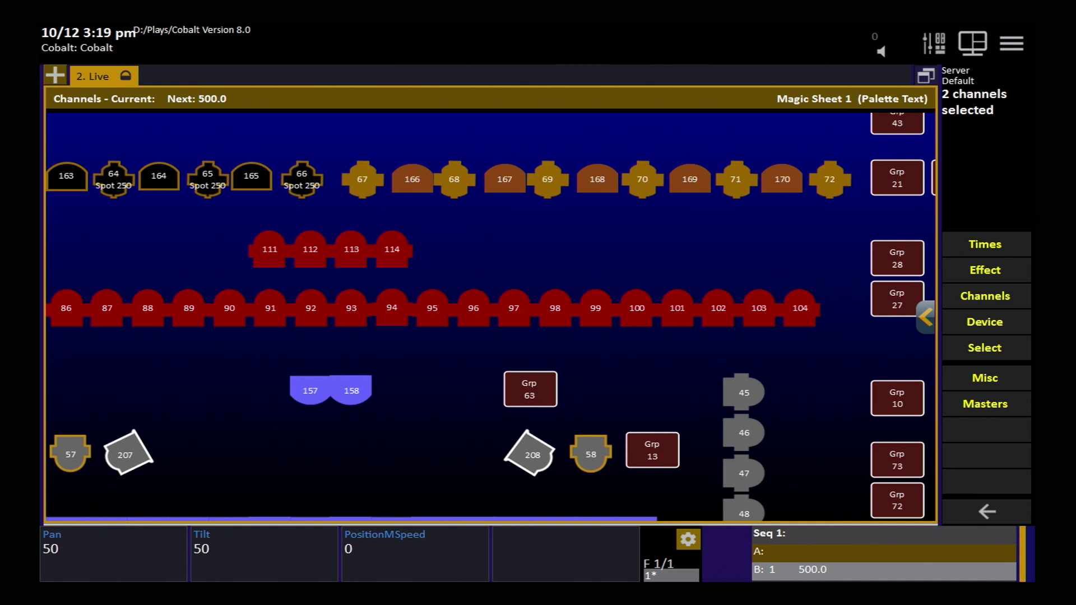
# Step: Open the editing tools for Magic Sheet 1
pyautogui.click(925, 320)
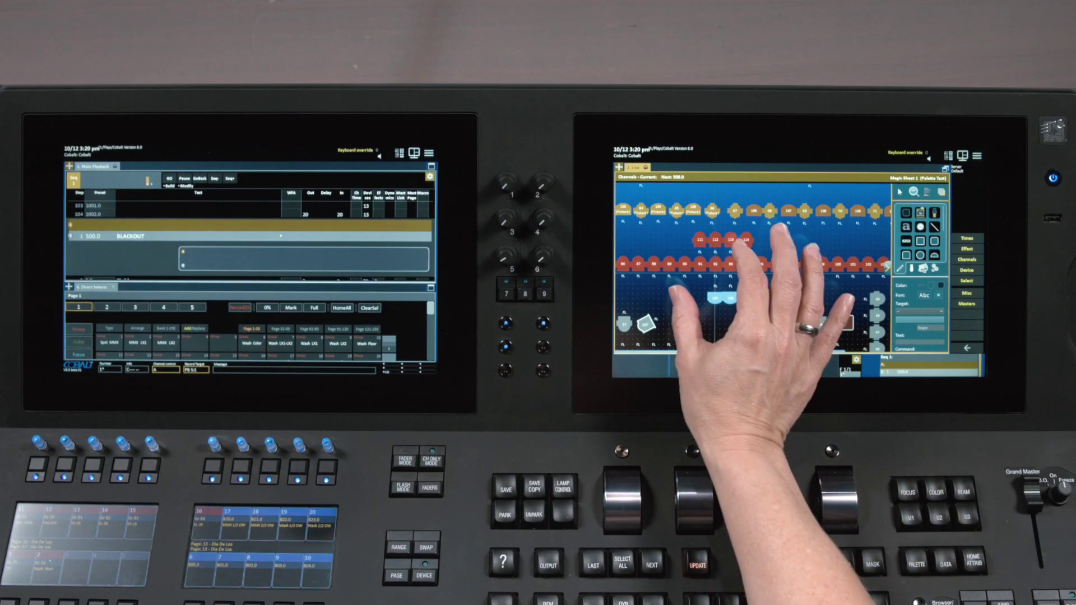
pyautogui.scroll(3, 751, 264)
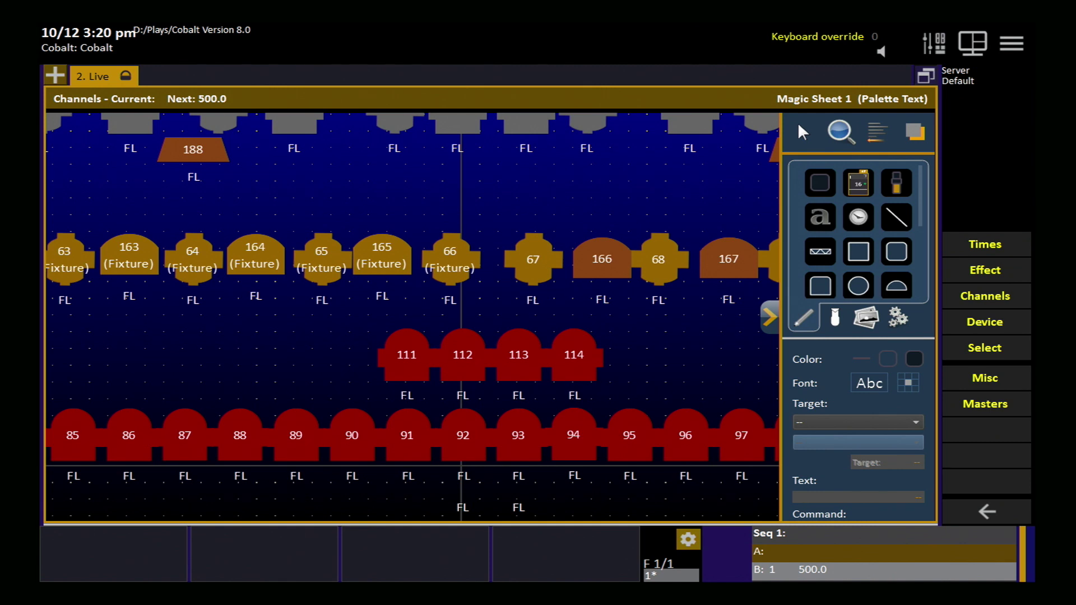
# Step: Disable the magic sheet's editing grid and enable it again
pyautogui.click(804, 132)
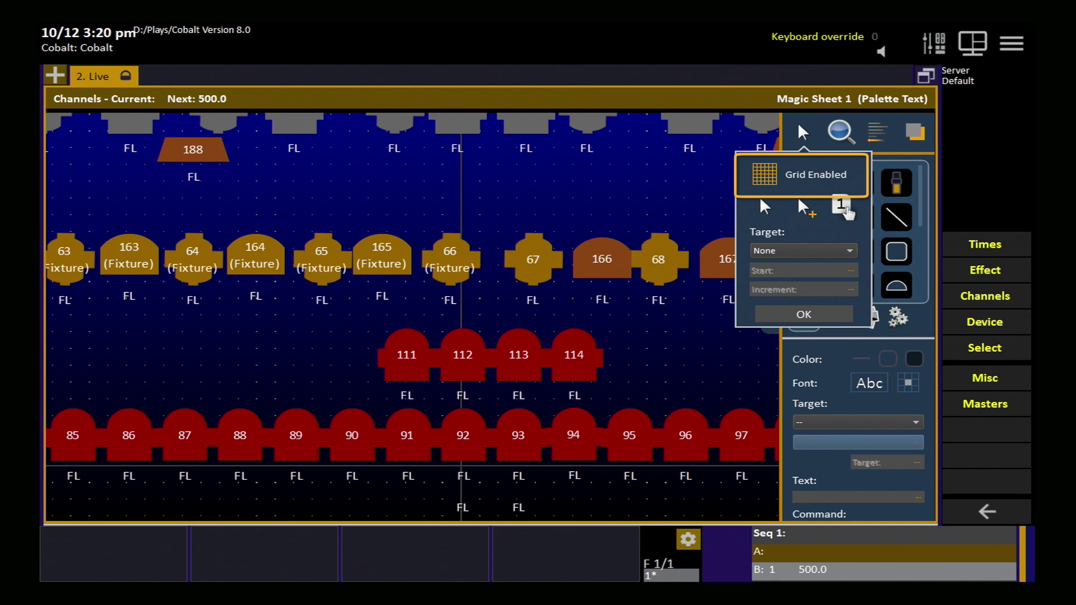
pyautogui.click(813, 174)
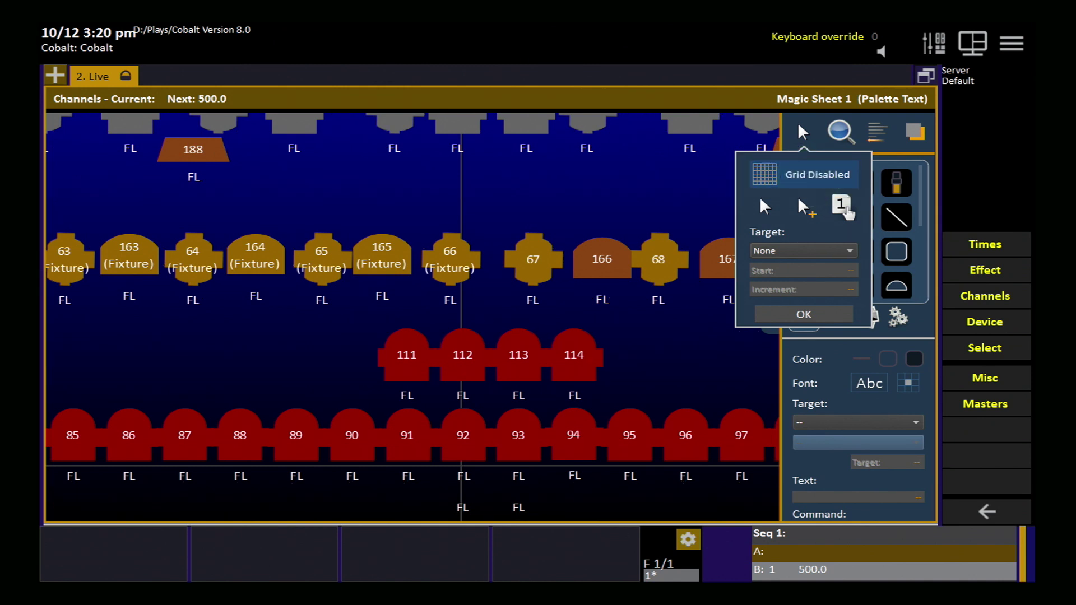
pyautogui.click(813, 174)
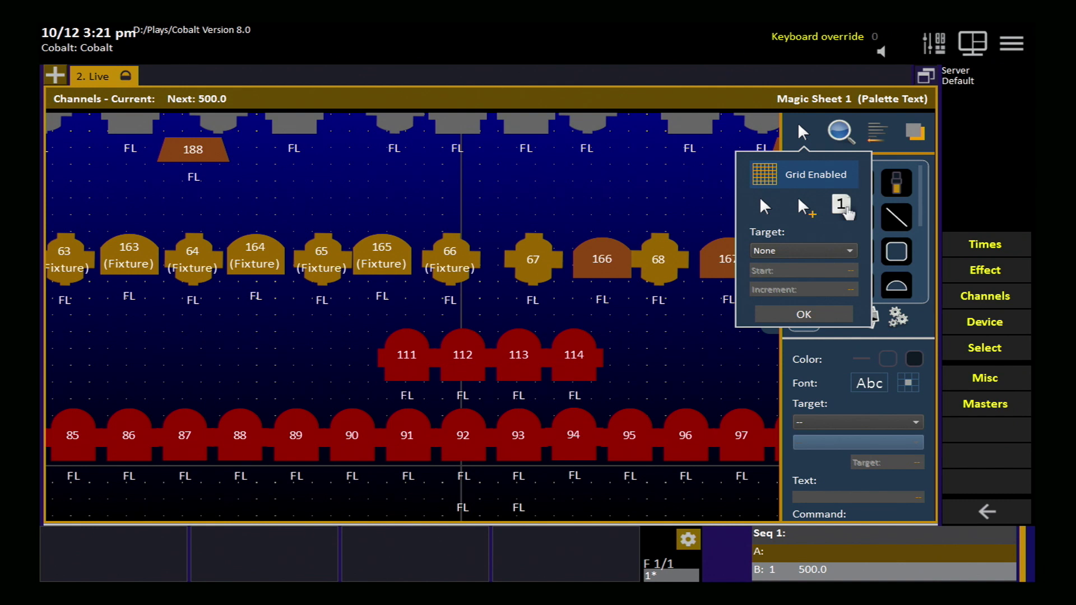
pyautogui.click(804, 314)
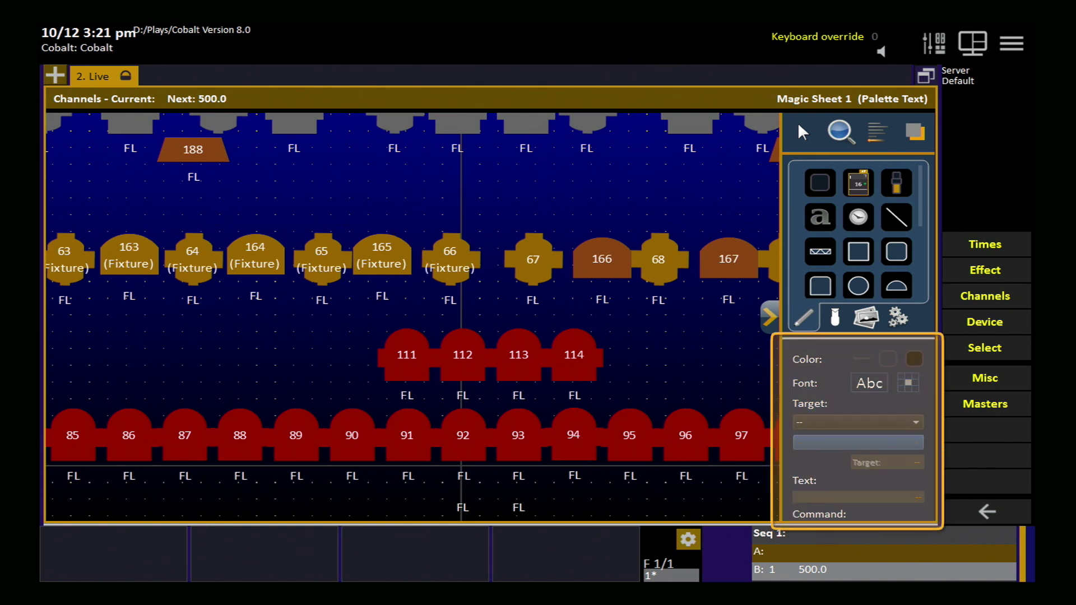
# Step: Set Field 3 of the channel 67 symbol to Fixture Type
pyautogui.scroll(-4, 858, 430)
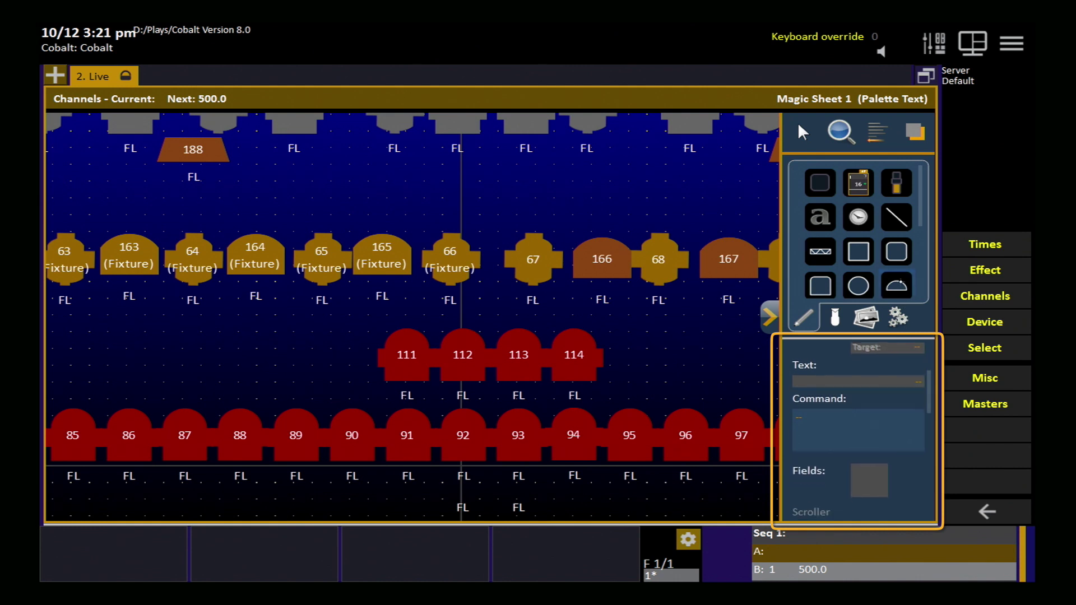
pyautogui.scroll(-5, 857, 432)
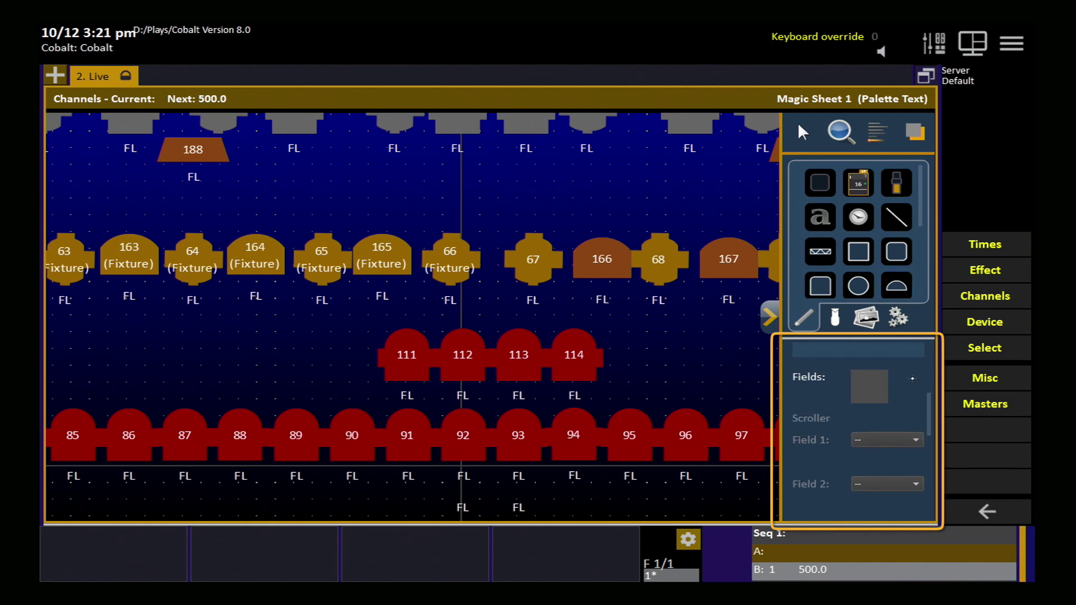
pyautogui.scroll(-4, 916, 343)
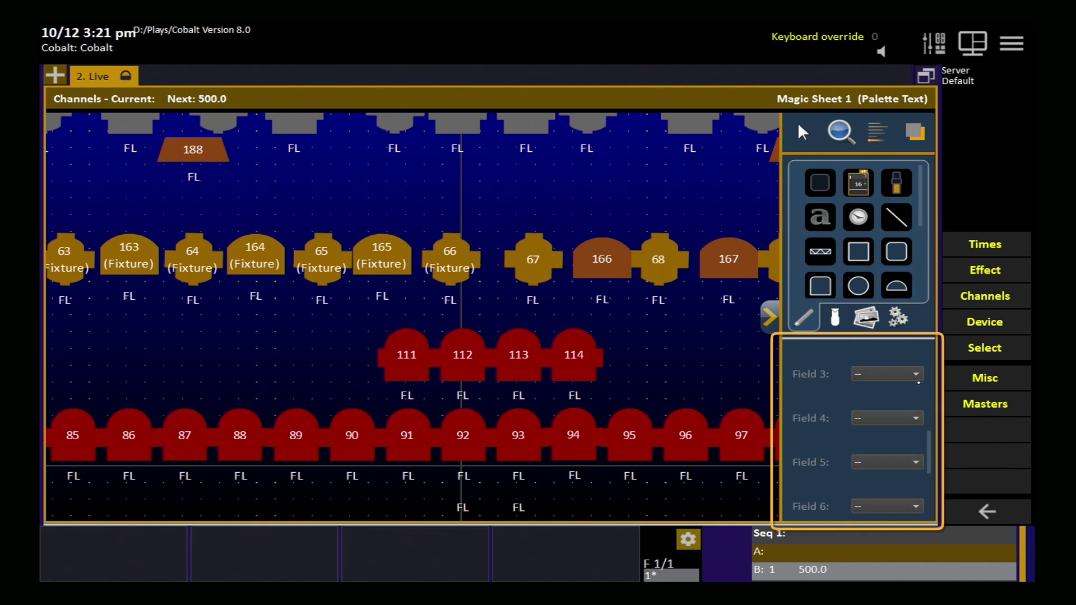
pyautogui.scroll(-1, 920, 356)
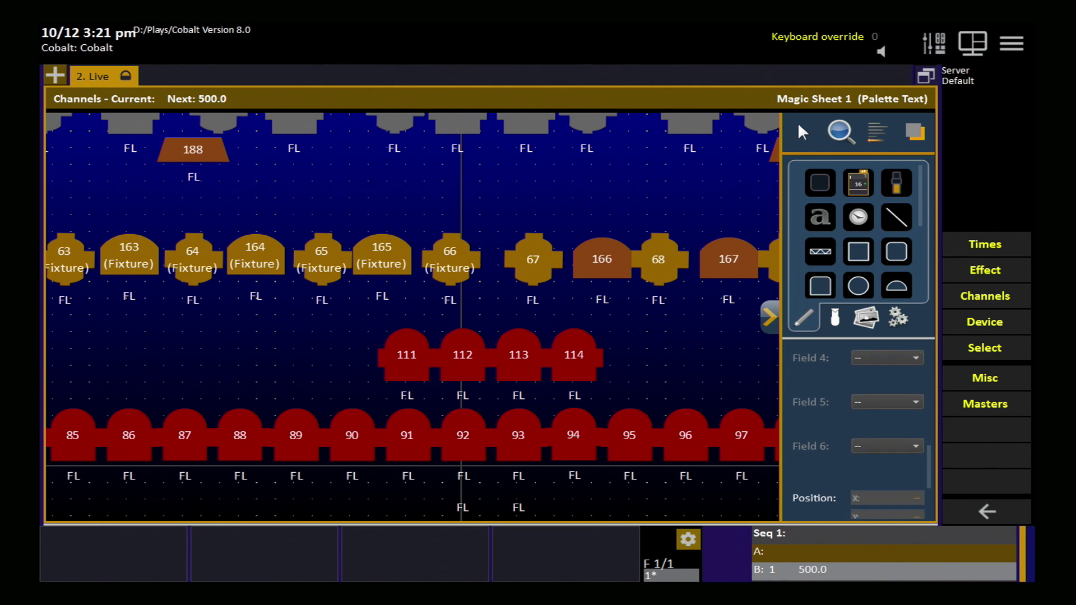
pyautogui.click(533, 260)
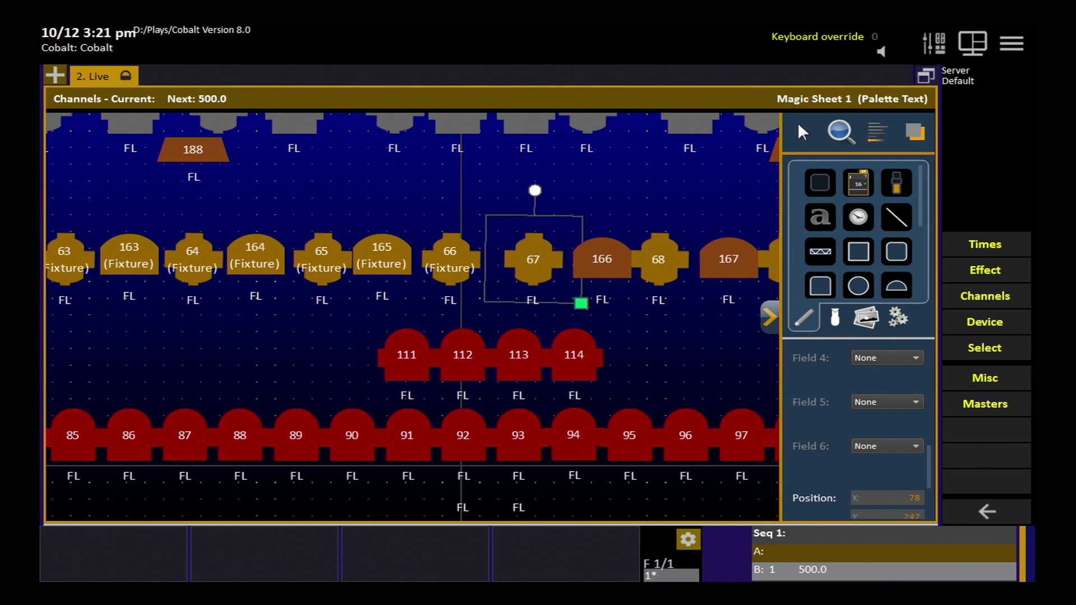
pyautogui.scroll(5, 825, 470)
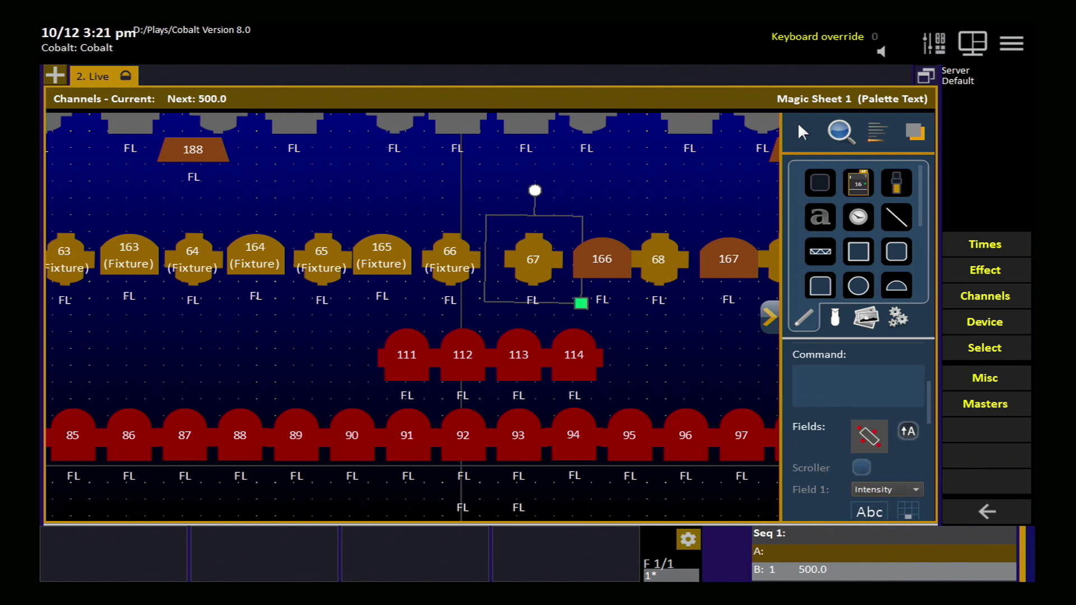
pyautogui.scroll(-3, 862, 432)
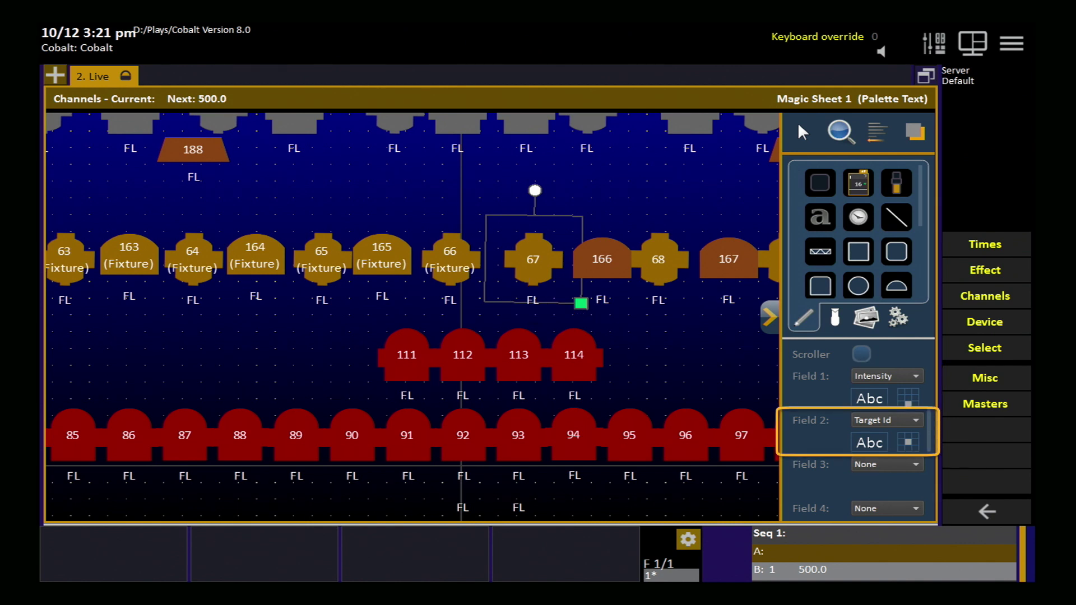
pyautogui.scroll(-2, 908, 421)
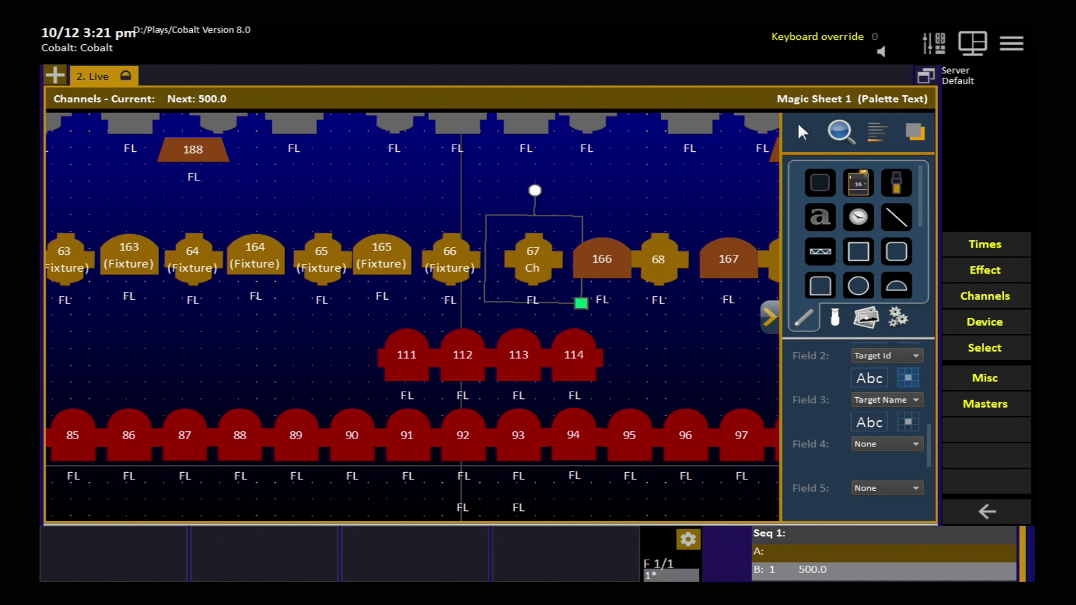
pyautogui.click(887, 400)
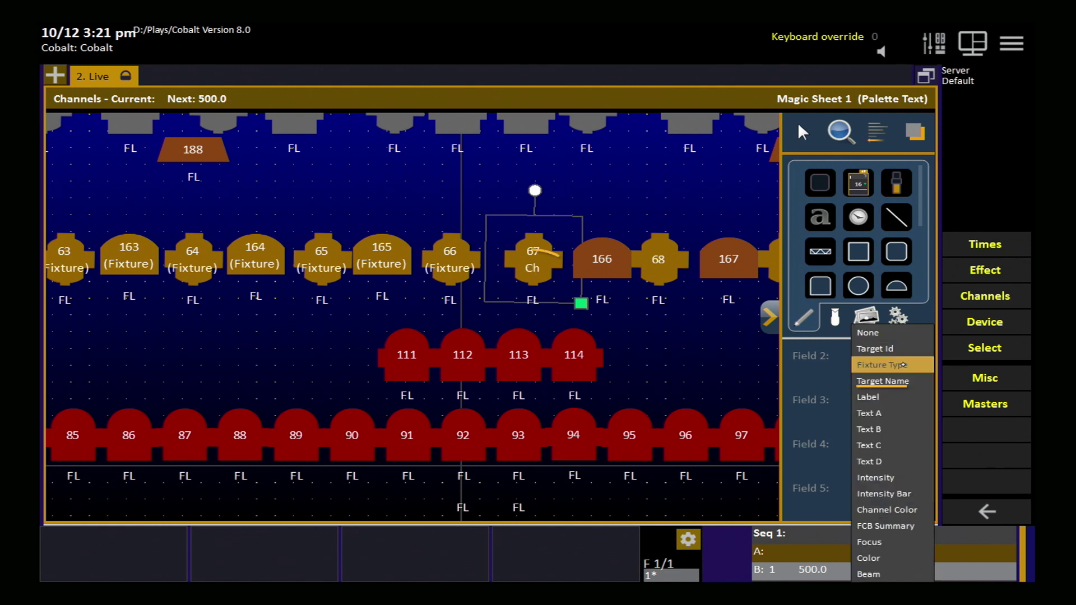
pyautogui.click(903, 364)
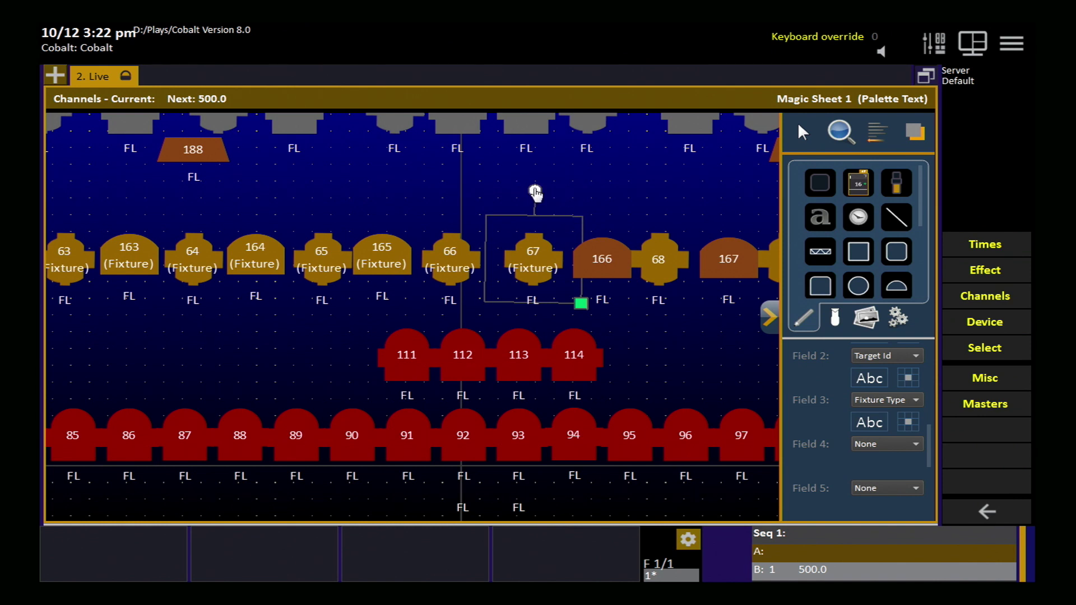
# Step: Straighten the slightly tilted channel 67 symbol and make it slightly smaller
pyautogui.moveTo(535, 192)
pyautogui.mouseDown()
pyautogui.moveTo(457, 197)
pyautogui.moveTo(550, 180)
pyautogui.moveTo(513, 178)
pyautogui.moveTo(535, 182)
pyautogui.mouseUp()
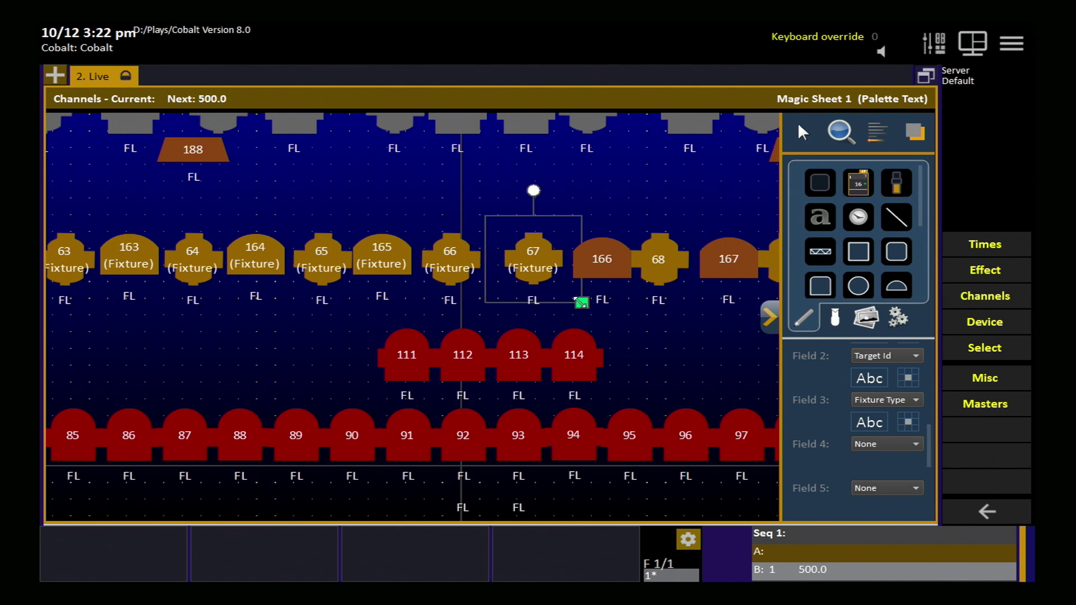
pyautogui.moveTo(577, 301)
pyautogui.mouseDown()
pyautogui.moveTo(772, 467)
pyautogui.moveTo(529, 262)
pyautogui.moveTo(584, 309)
pyautogui.moveTo(571, 301)
pyautogui.mouseUp()
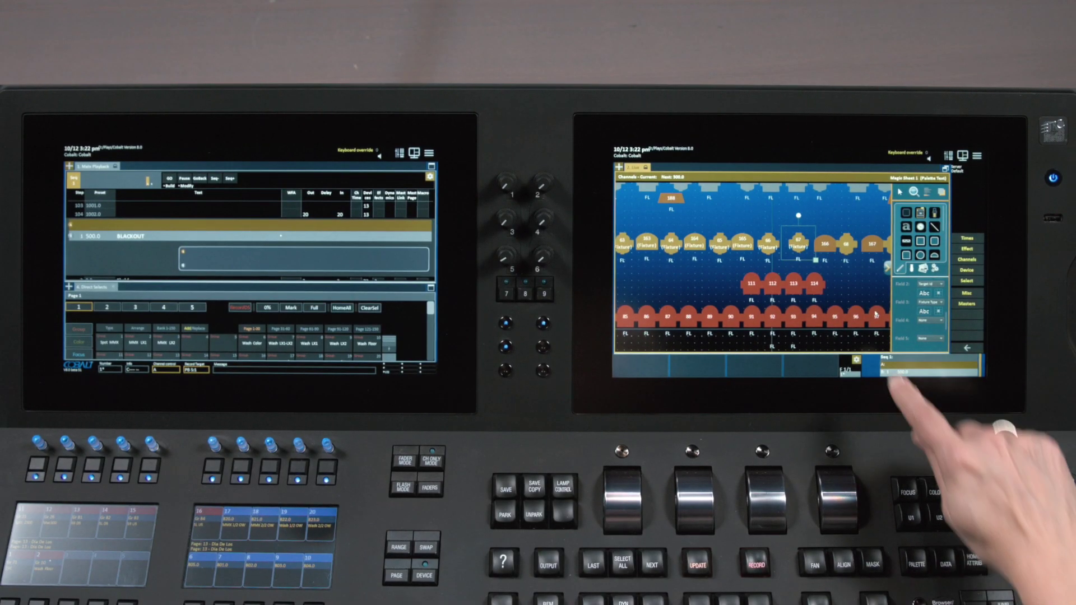
pyautogui.moveTo(816, 260)
pyautogui.mouseDown()
pyautogui.moveTo(841, 286)
pyautogui.moveTo(816, 261)
pyautogui.mouseUp()
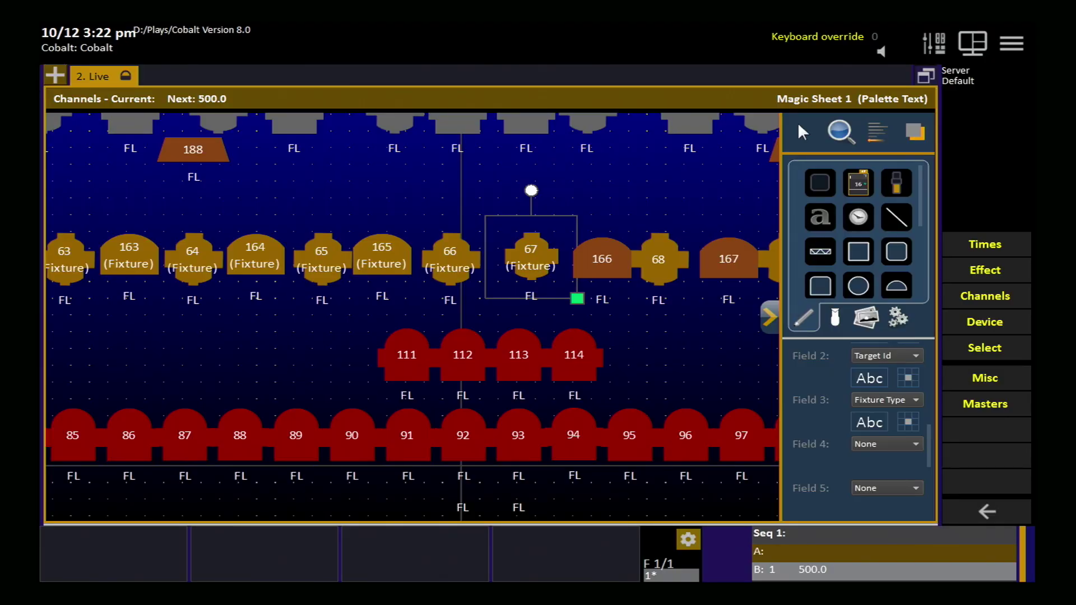
# Step: Open the outline color options for the channel 67 symbol and slightly lower the brightness of the color palette
pyautogui.scroll(4, 861, 431)
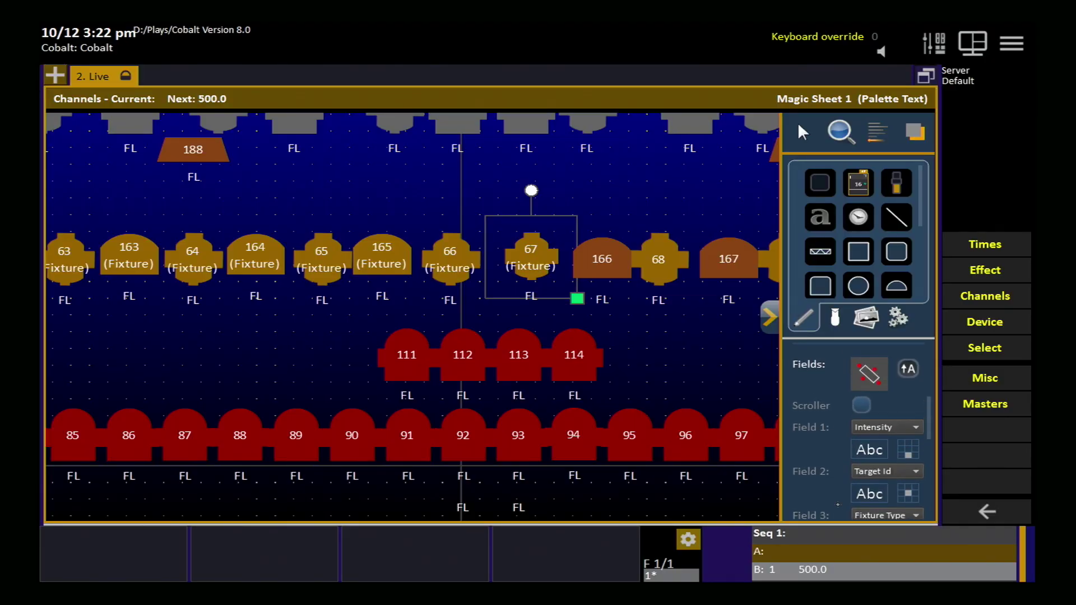
pyautogui.scroll(3, 861, 430)
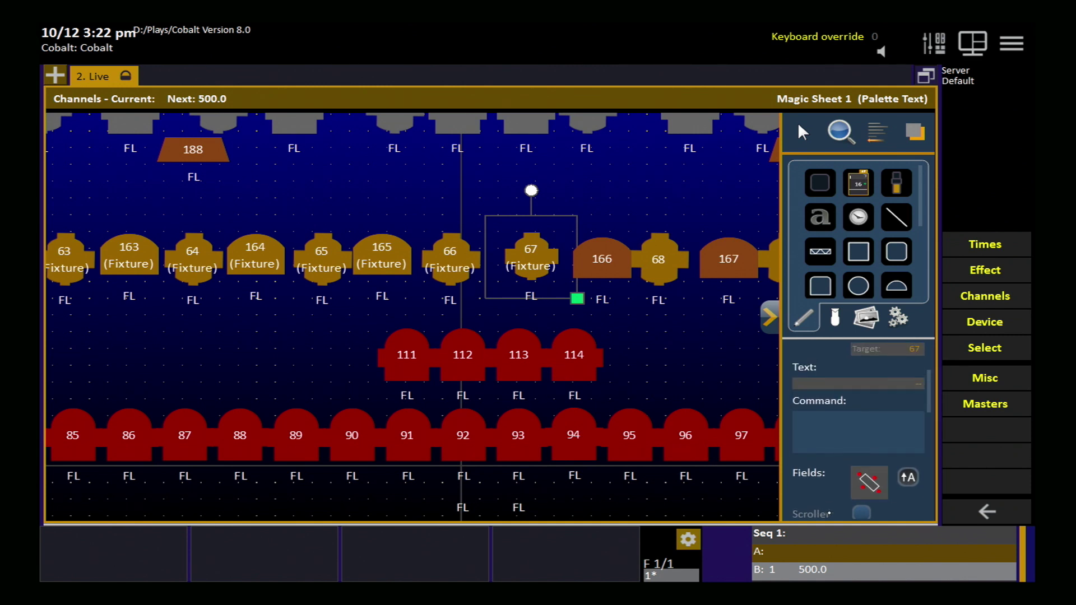
pyautogui.scroll(3, 861, 431)
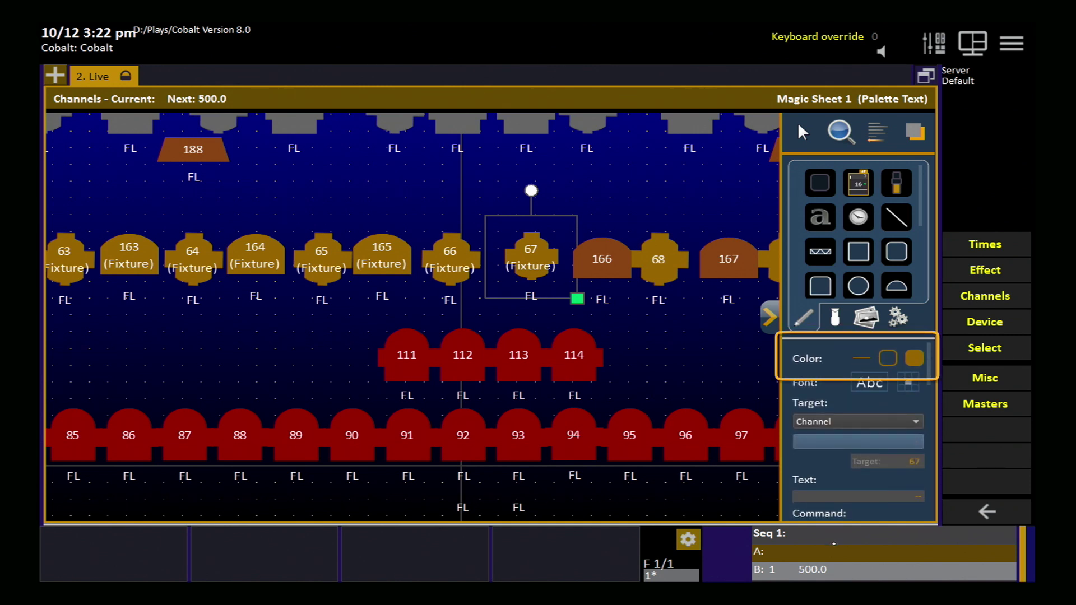
pyautogui.click(858, 359)
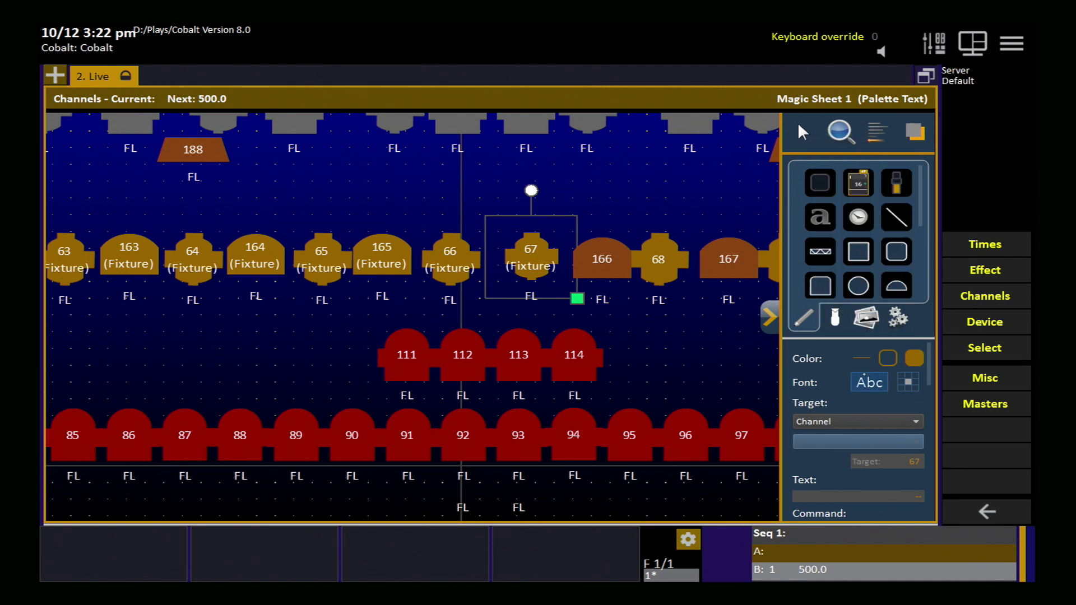
pyautogui.click(888, 358)
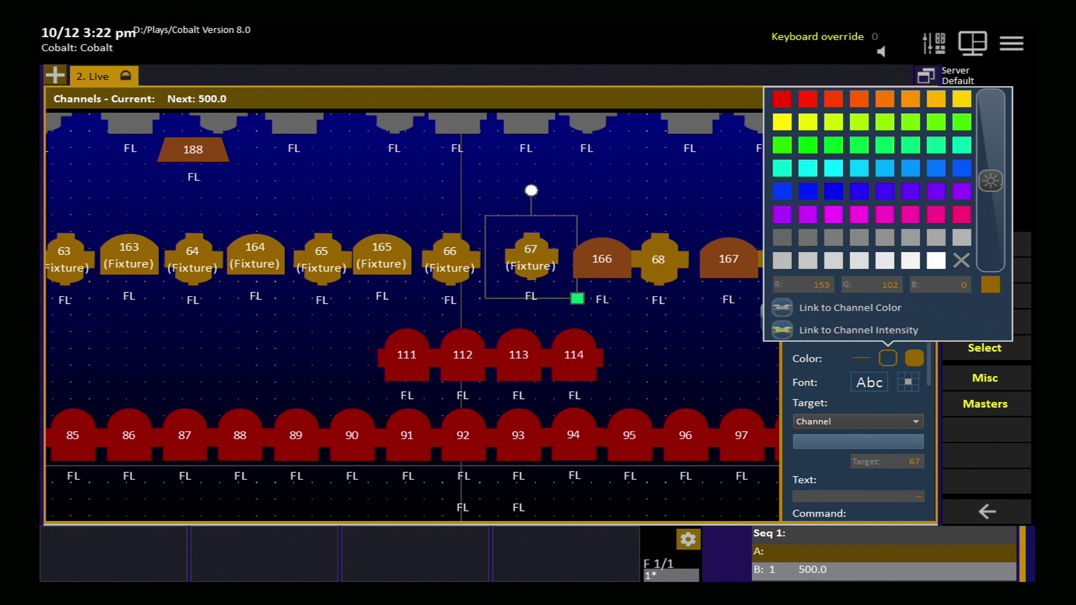
pyautogui.moveTo(991, 181)
pyautogui.mouseDown()
pyautogui.moveTo(991, 106)
pyautogui.moveTo(1001, 261)
pyautogui.moveTo(1000, 182)
pyautogui.moveTo(999, 193)
pyautogui.mouseUp()
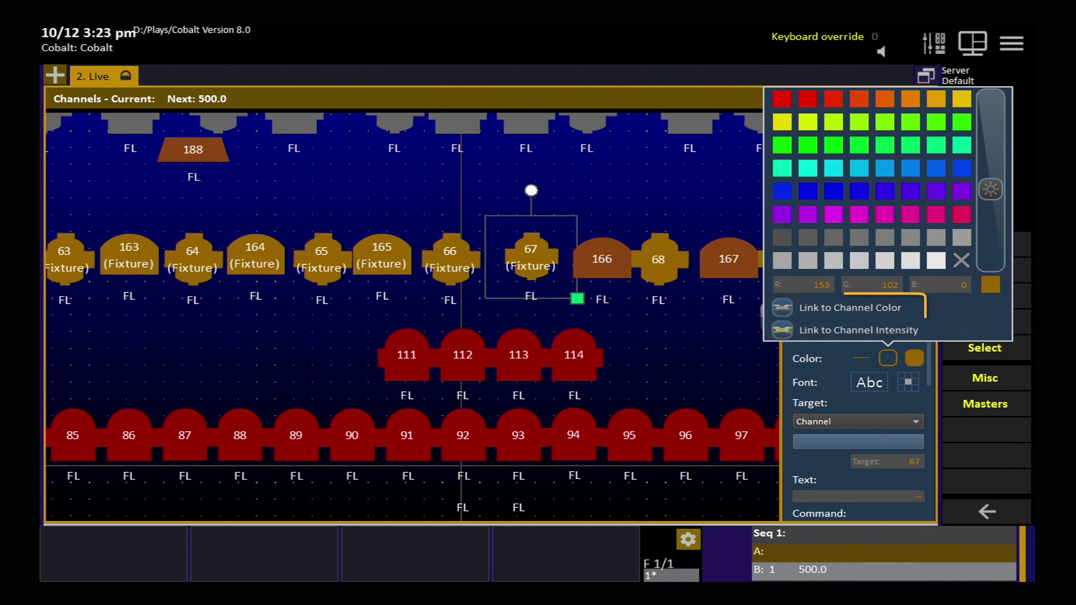
pyautogui.press('Escape')
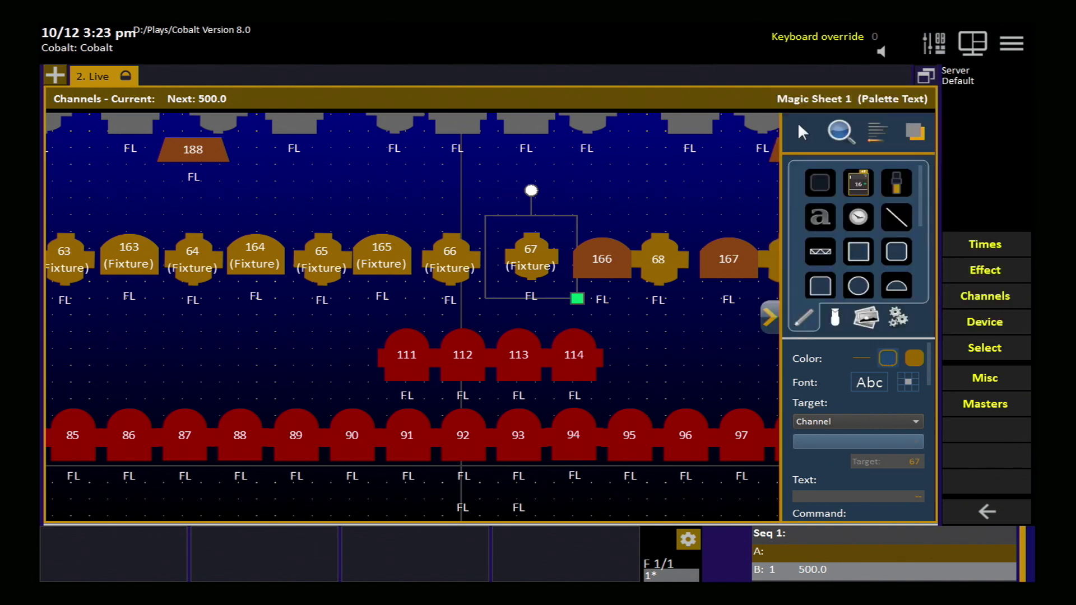
# Step: Link the fill color of the channel 67 symbol to channel intensity
pyautogui.click(915, 359)
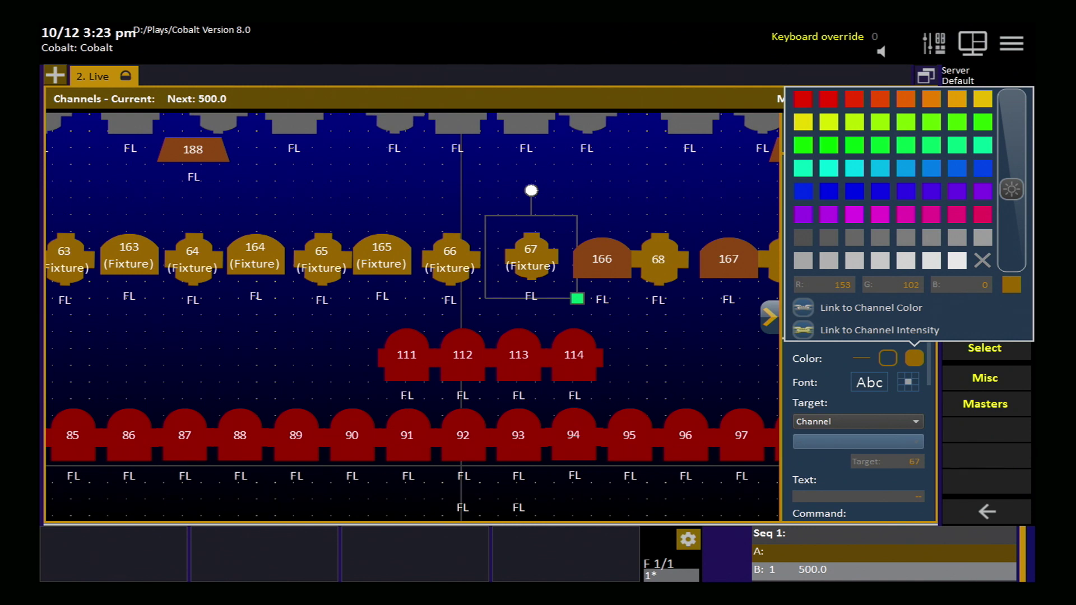
pyautogui.click(862, 336)
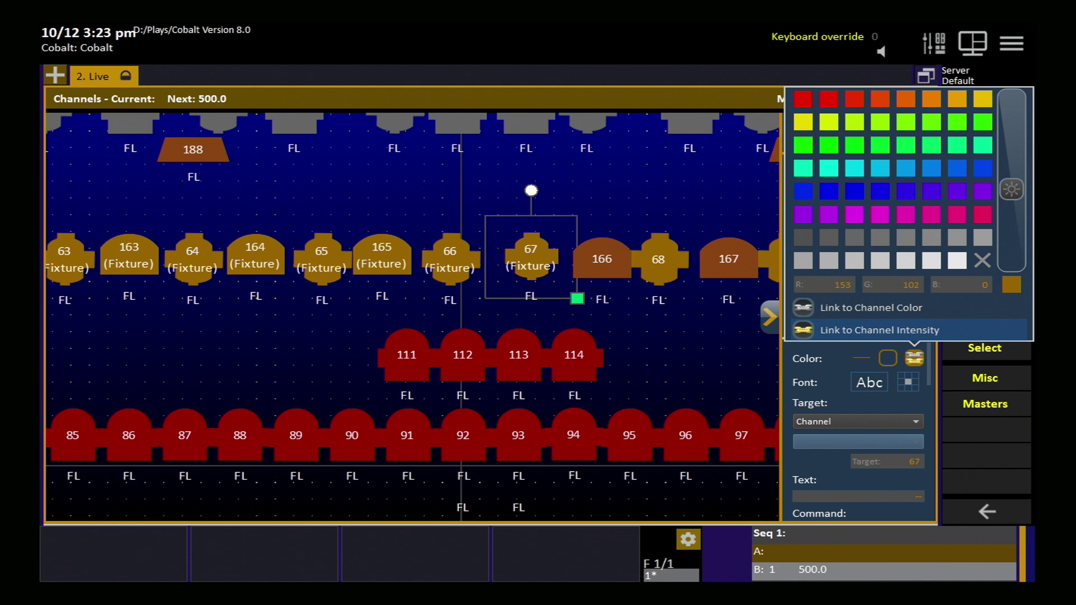
pyautogui.click(915, 358)
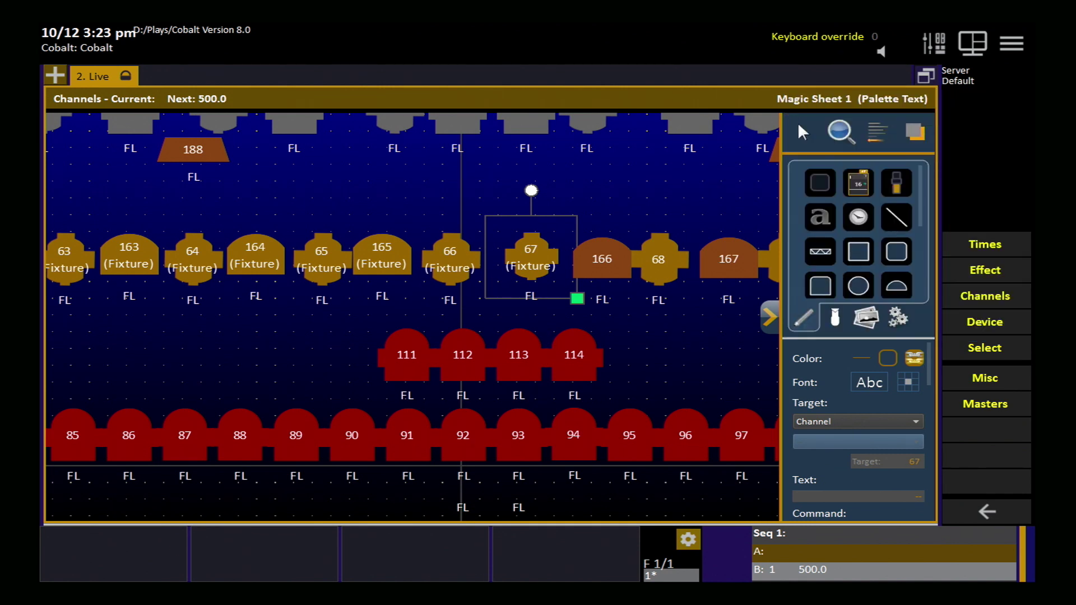
# Step: Browse the available magic sheet drawing shapes and fixture symbols, including the polygon, line and keypad objects
pyautogui.moveTo(881, 285)
pyautogui.mouseDown()
pyautogui.moveTo(882, 174)
pyautogui.moveTo(880, 273)
pyautogui.mouseUp()
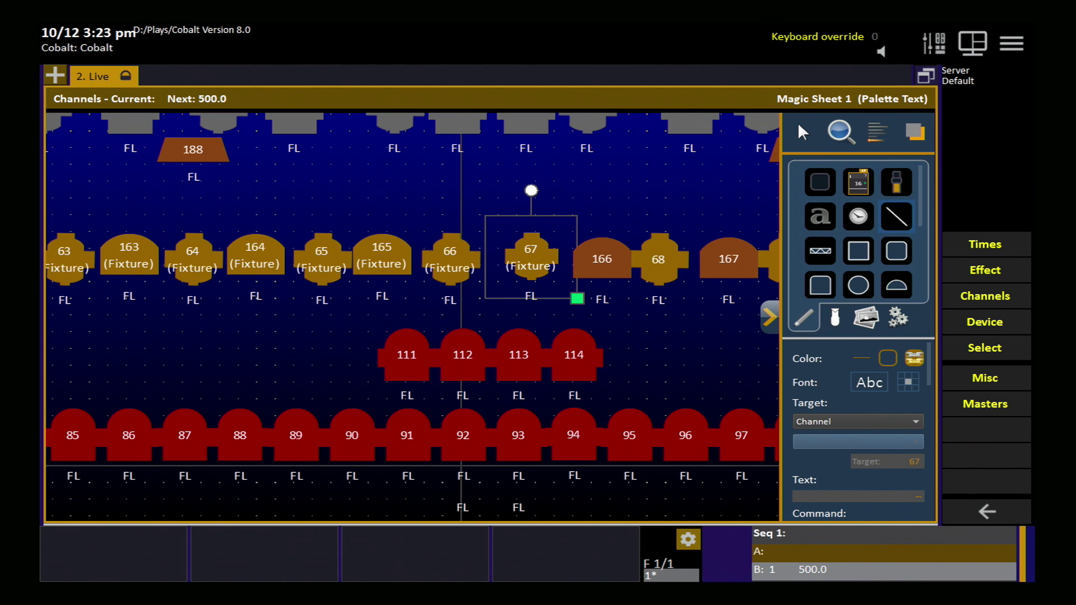
pyautogui.click(835, 317)
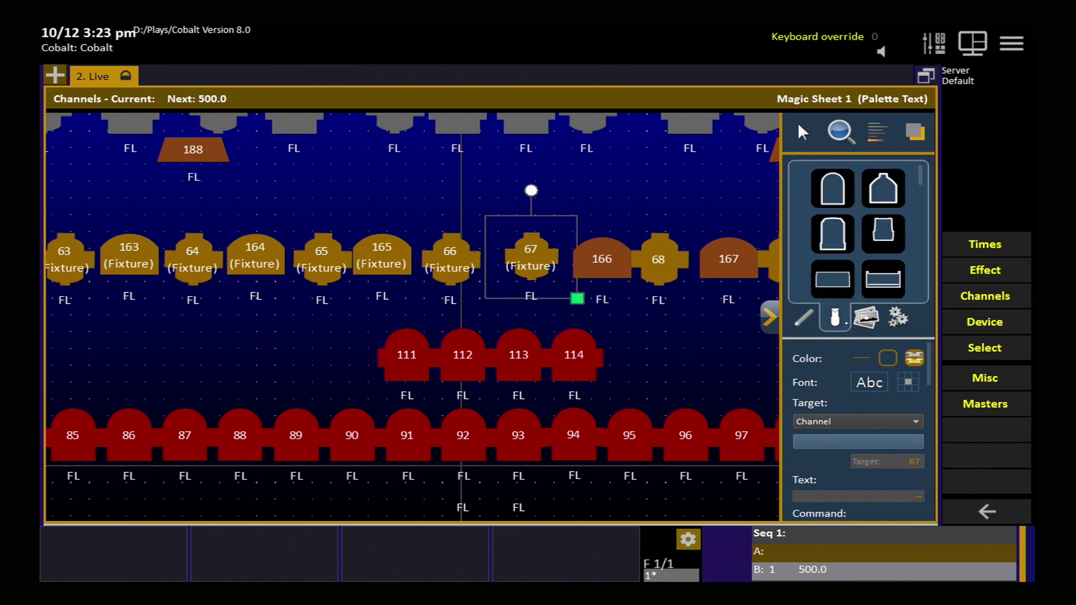
pyautogui.scroll(-5, 896, 184)
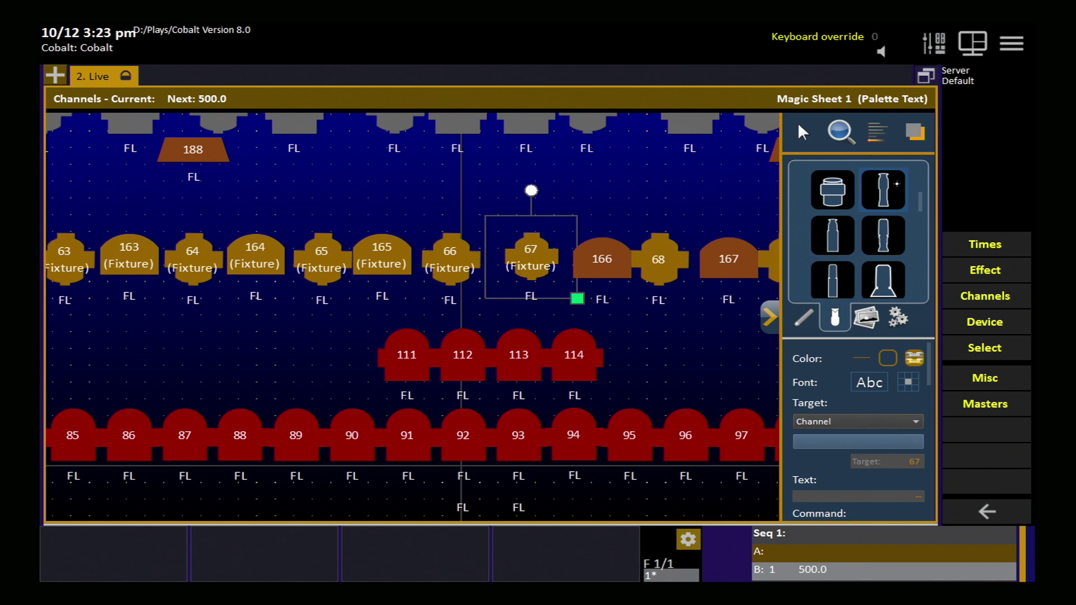
pyautogui.scroll(-5, 897, 183)
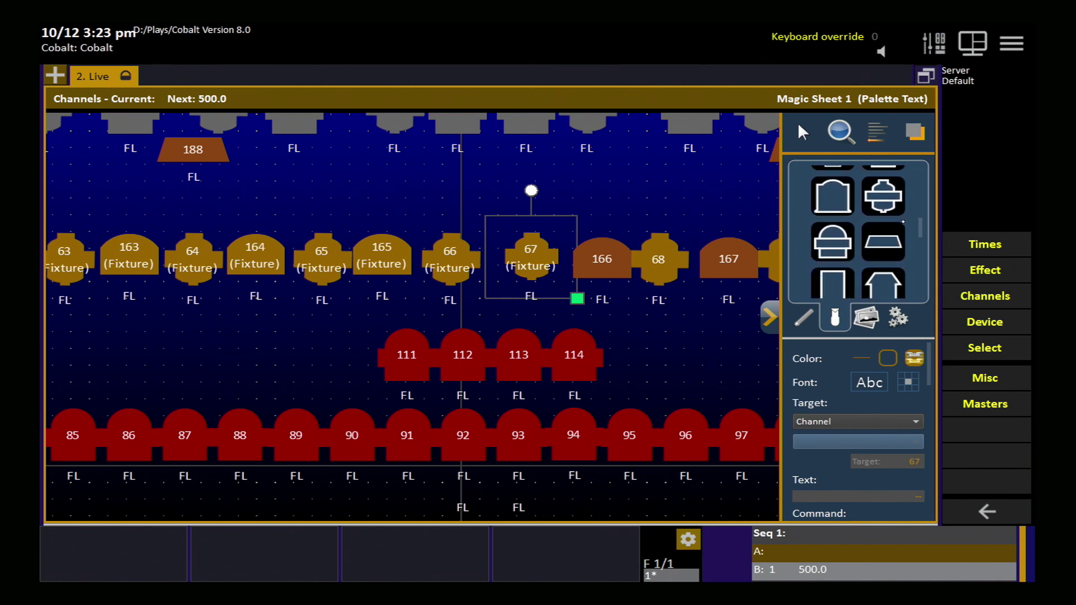
pyautogui.scroll(-5, 903, 222)
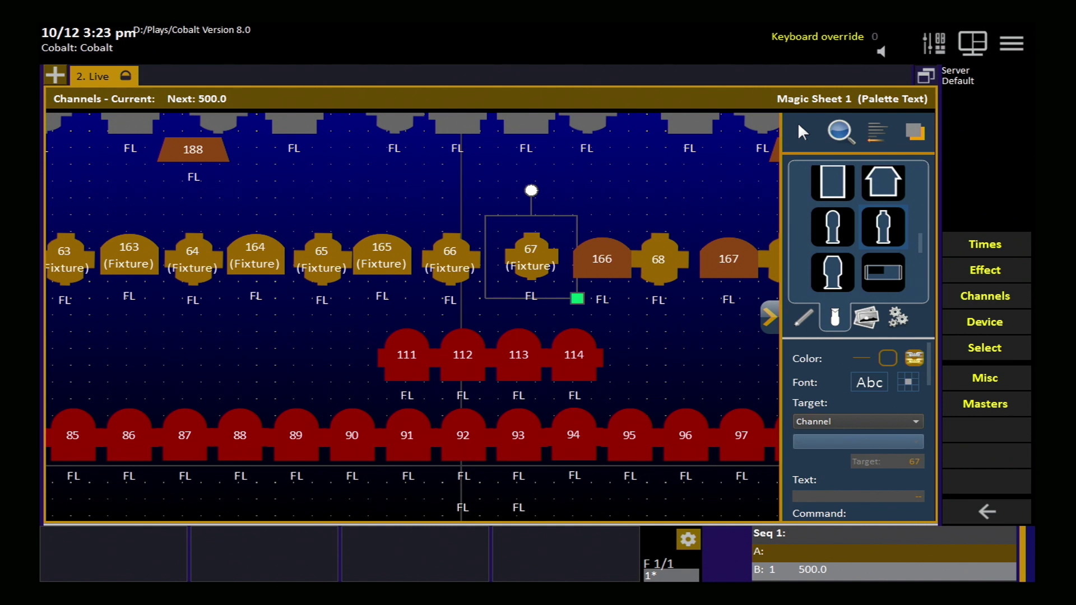
pyautogui.click(804, 318)
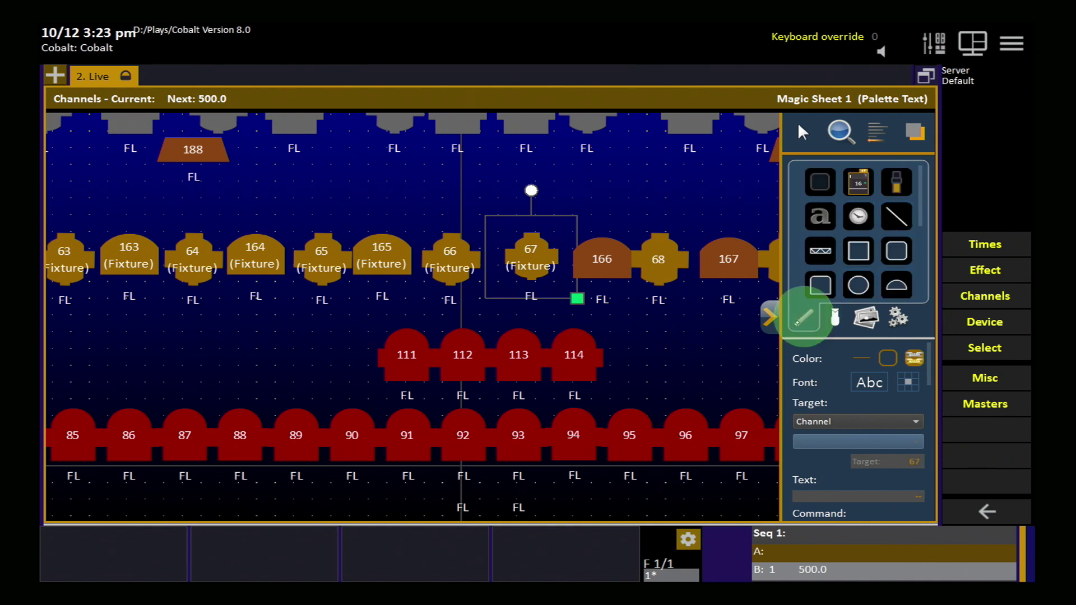
pyautogui.scroll(-3, 858, 236)
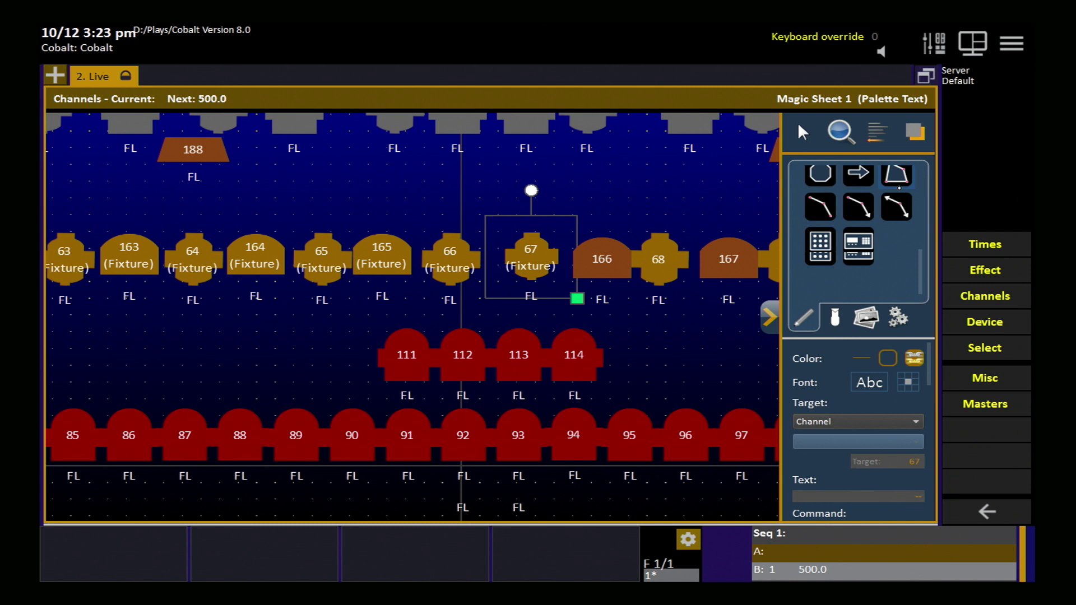
pyautogui.click(858, 275)
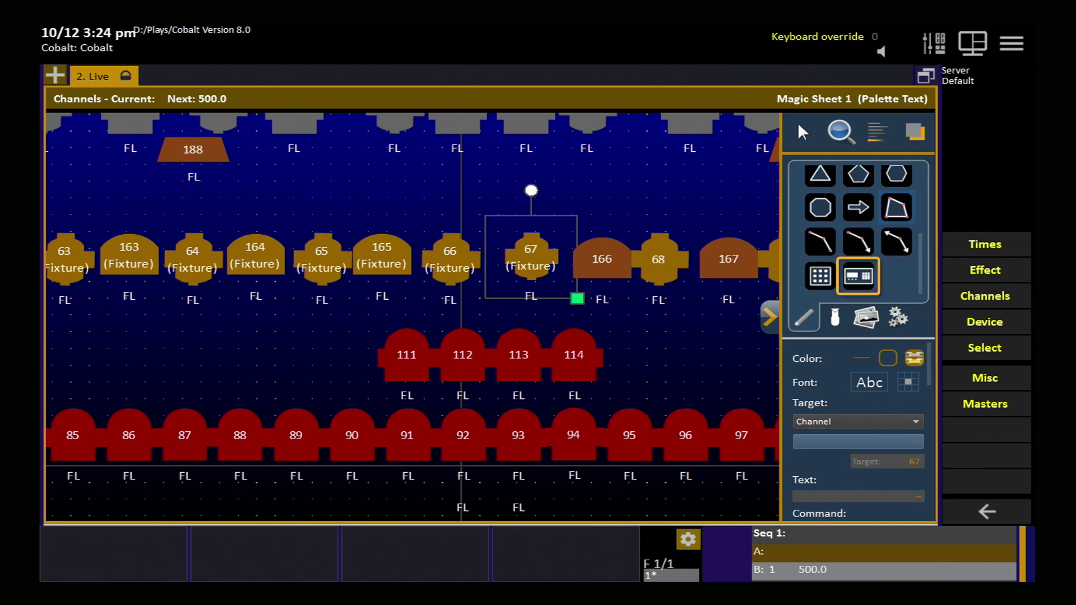
pyautogui.click(820, 275)
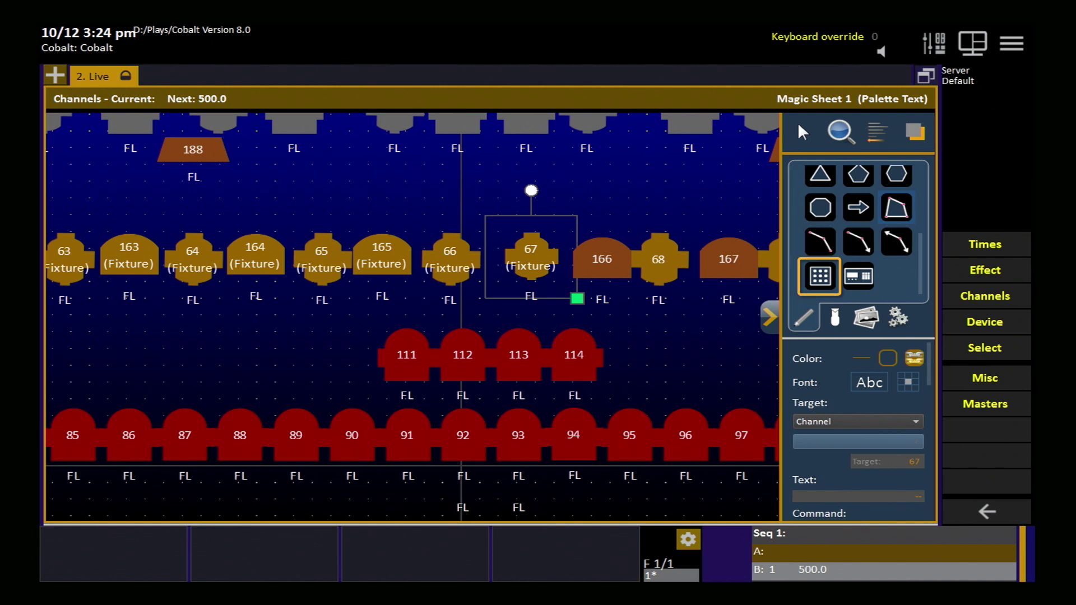
pyautogui.click(820, 241)
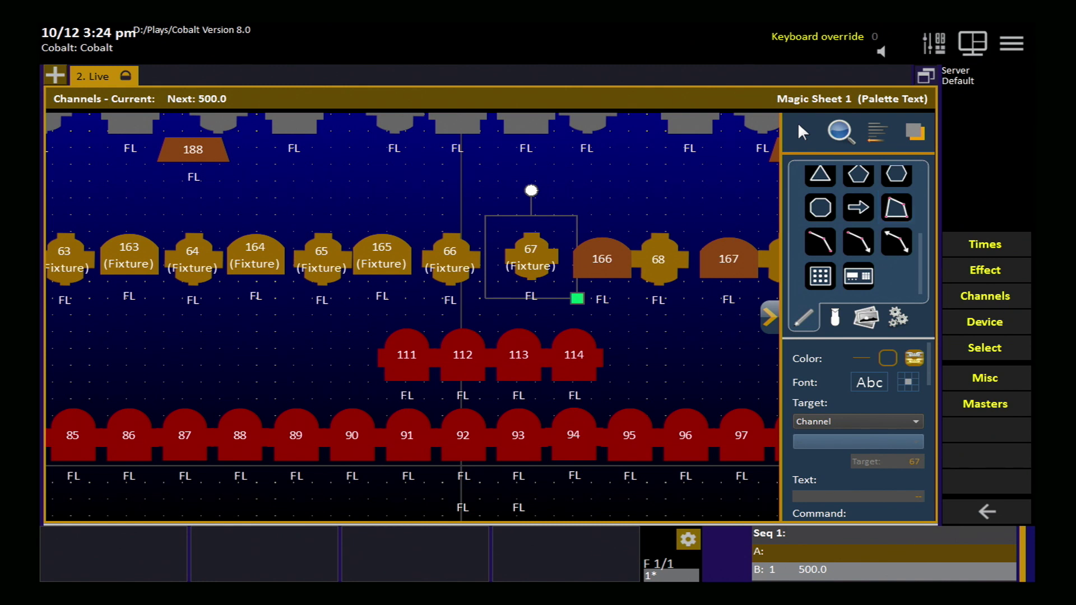
# Step: Set the magic sheet's live background to Solid with a dark grey of red 14, green 14, blue 14
pyautogui.click(899, 318)
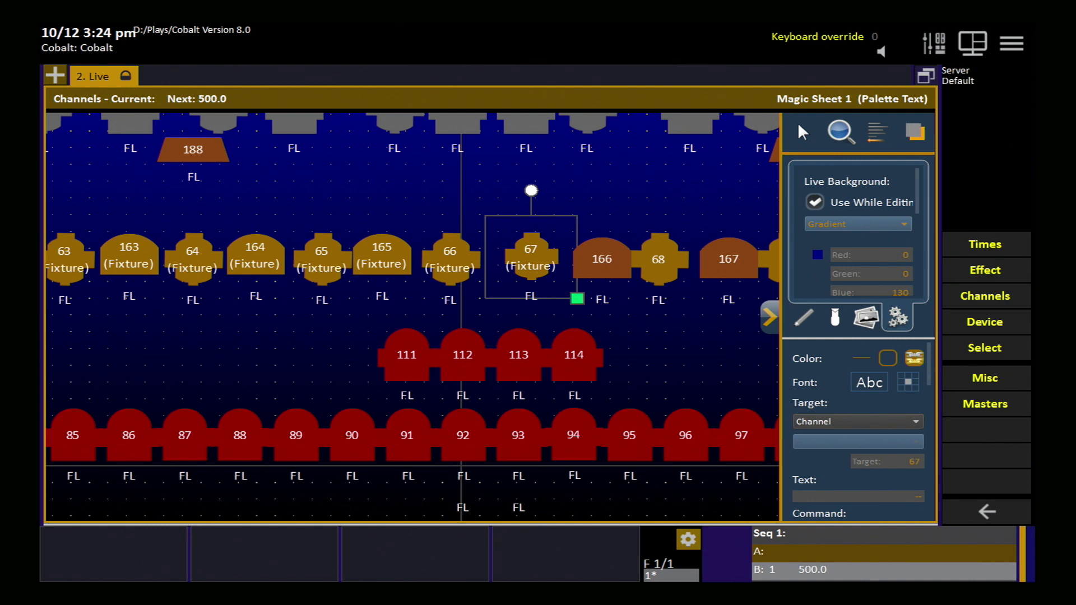
pyautogui.click(882, 227)
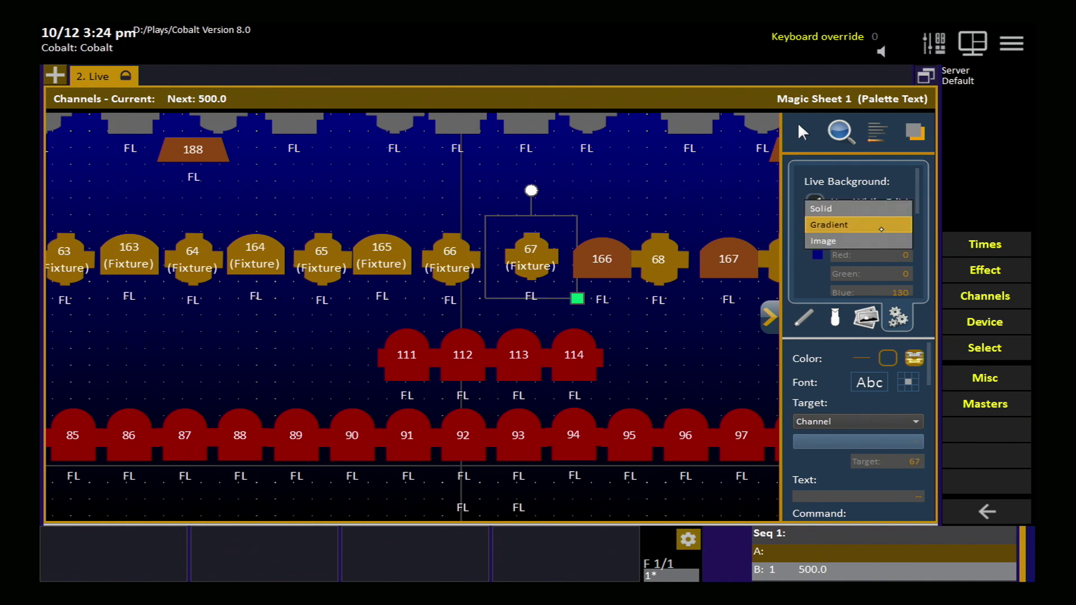
pyautogui.click(829, 210)
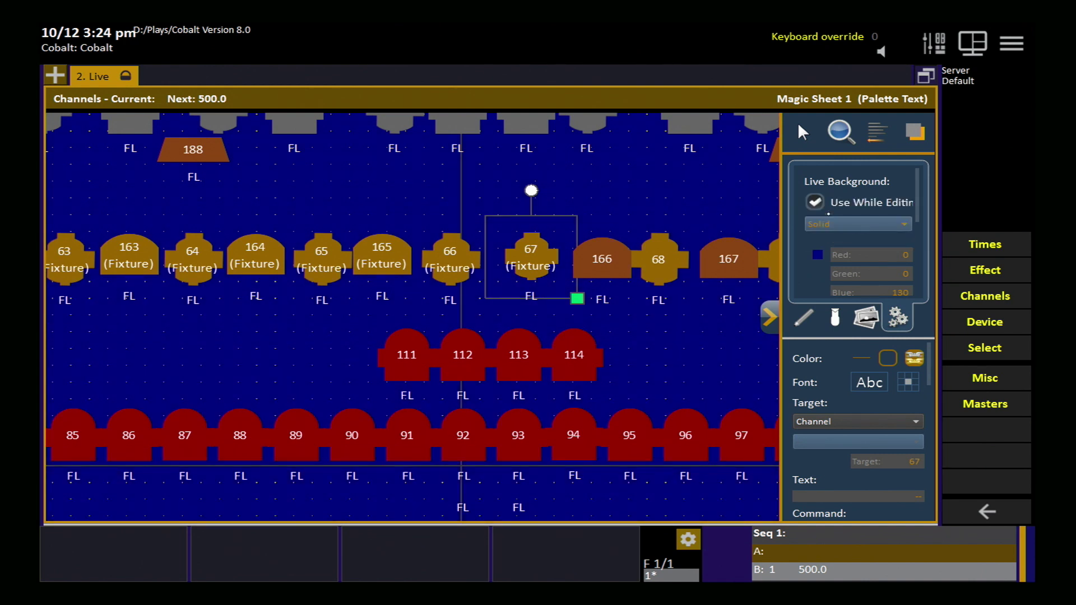
pyautogui.click(814, 255)
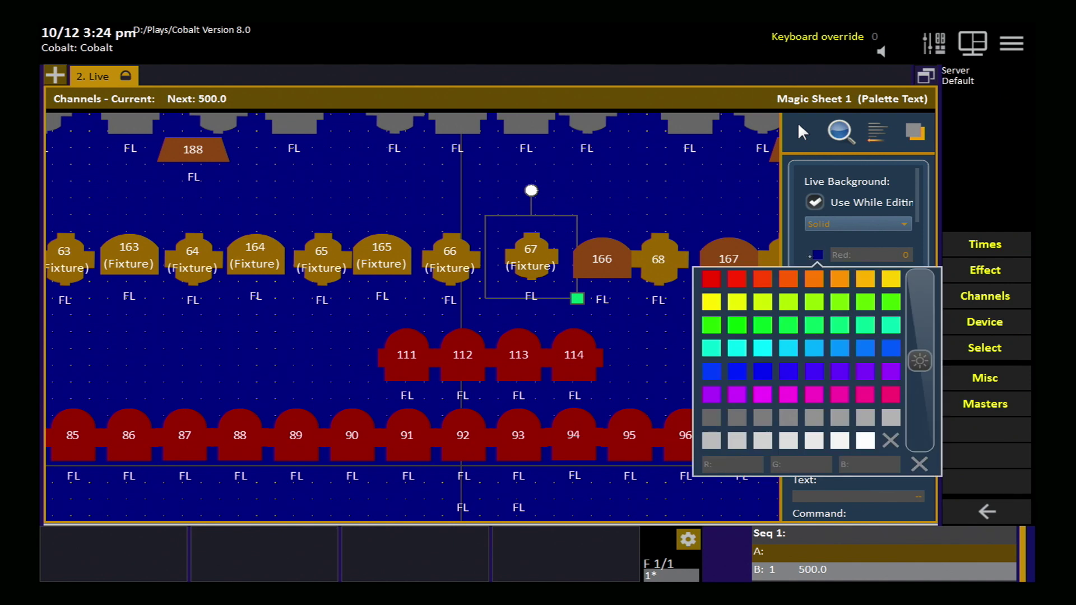
pyautogui.moveTo(912, 368); pyautogui.dragTo(924, 420)
pyautogui.click(811, 424)
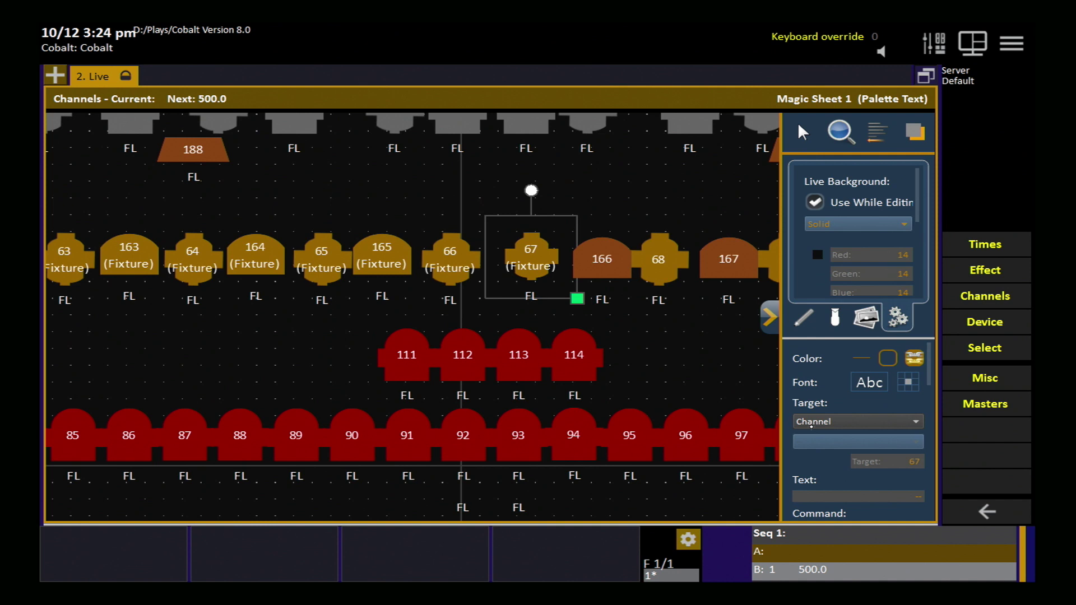
# Step: Set the live background to Gradient with its first color a grey of red 47, green 47, blue 47
pyautogui.scroll(-1, 858, 230)
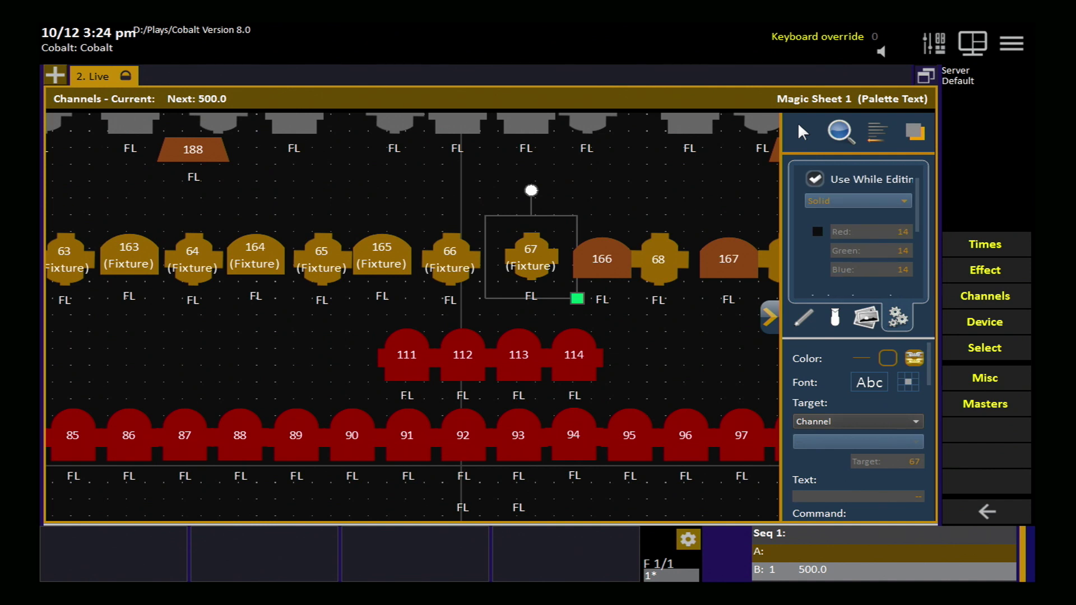
pyautogui.click(865, 201)
pyautogui.click(849, 218)
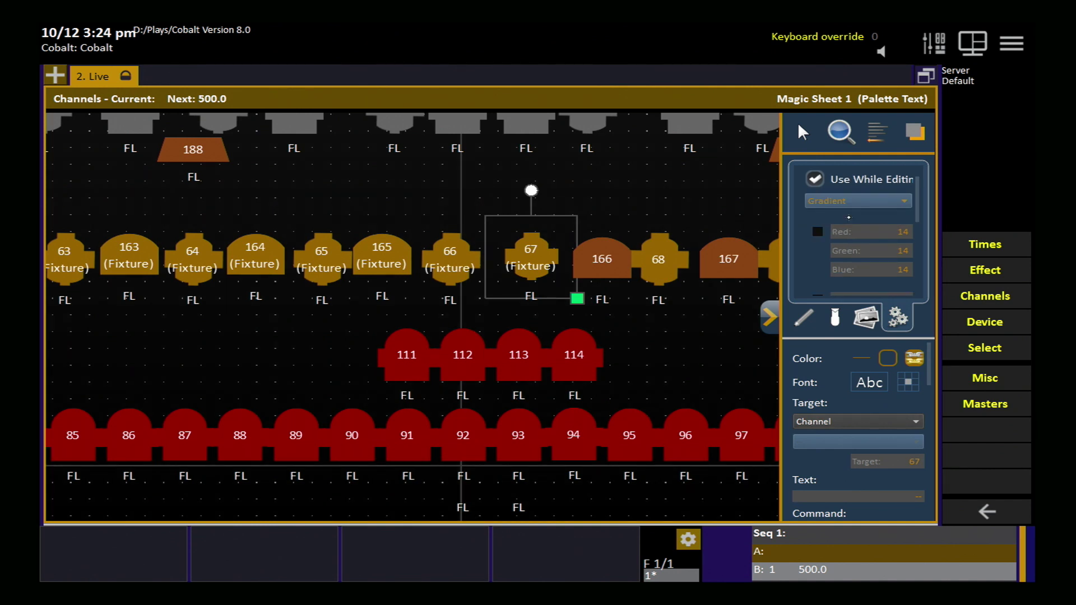
pyautogui.scroll(-1, 857, 229)
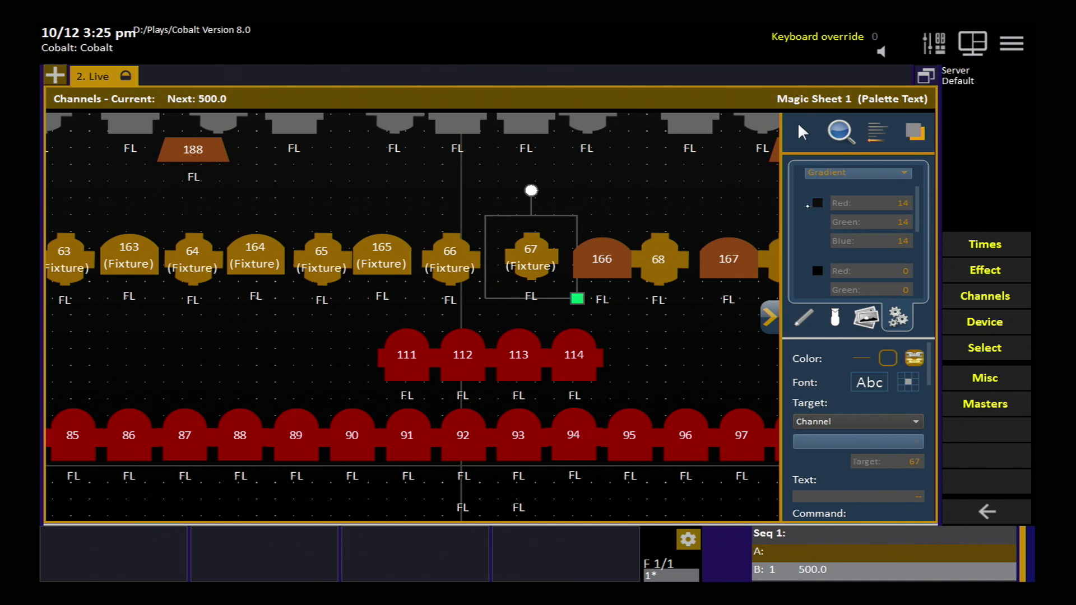
pyautogui.click(818, 204)
pyautogui.click(889, 370)
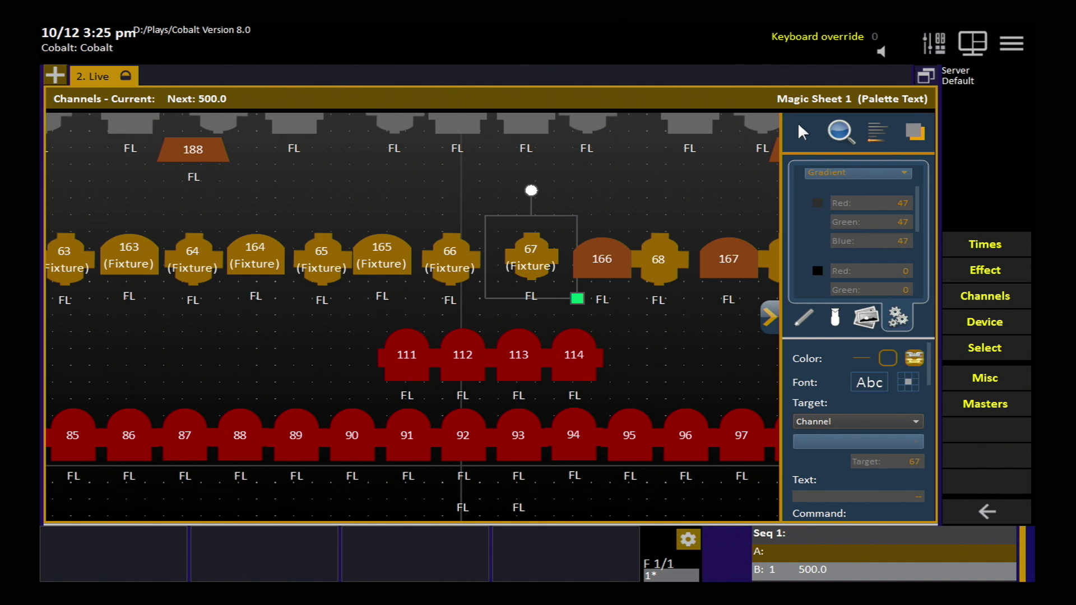
# Step: Try the Image type for the live background, review the image and blind background options, and return to Gradient
pyautogui.click(858, 173)
pyautogui.click(863, 189)
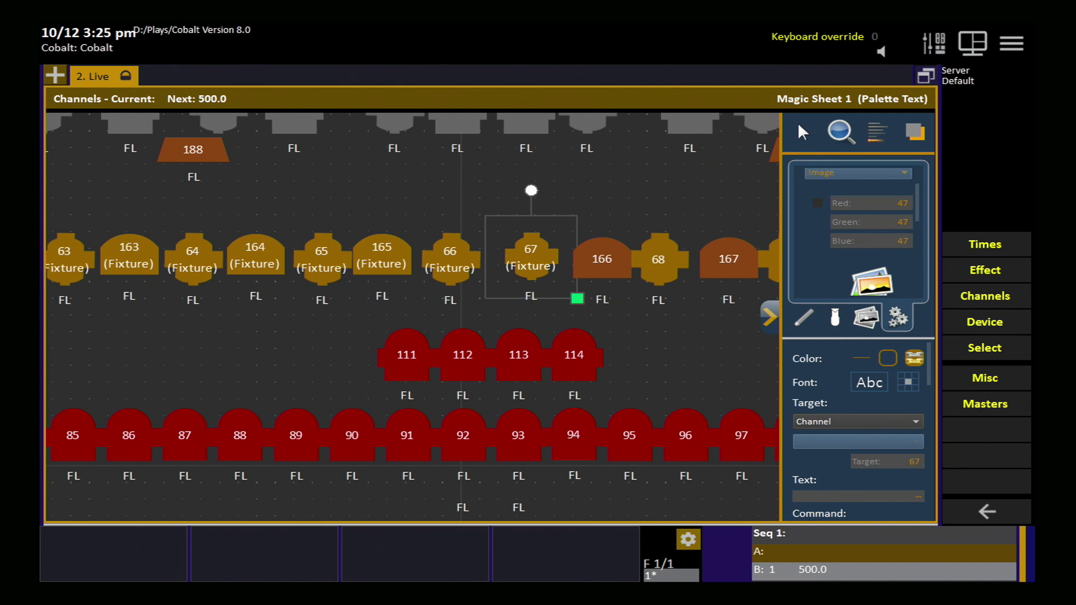
pyautogui.scroll(-5, 903, 183)
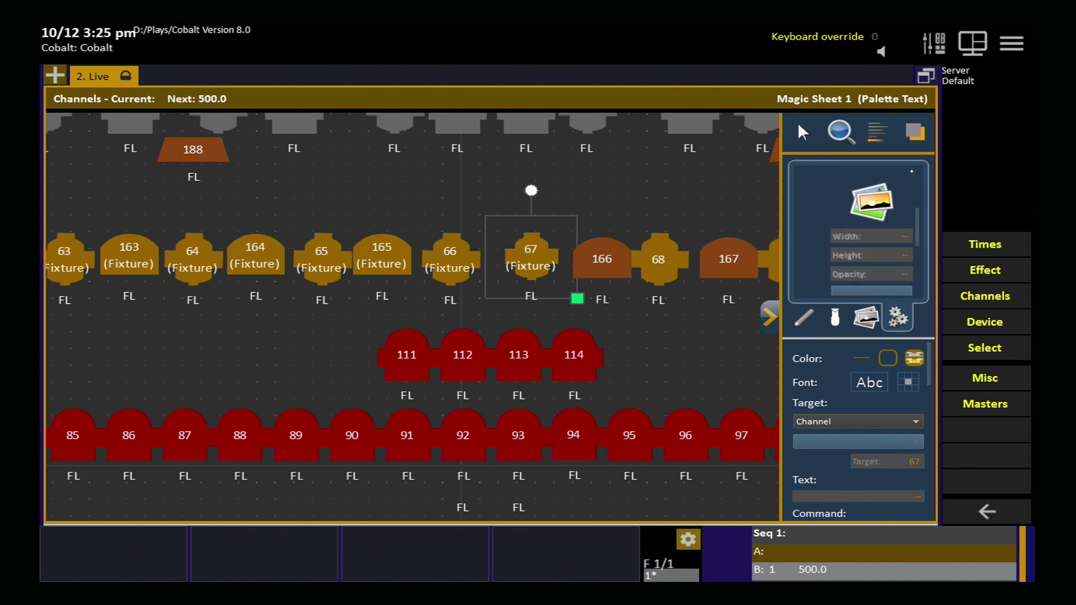
pyautogui.scroll(-5, 904, 182)
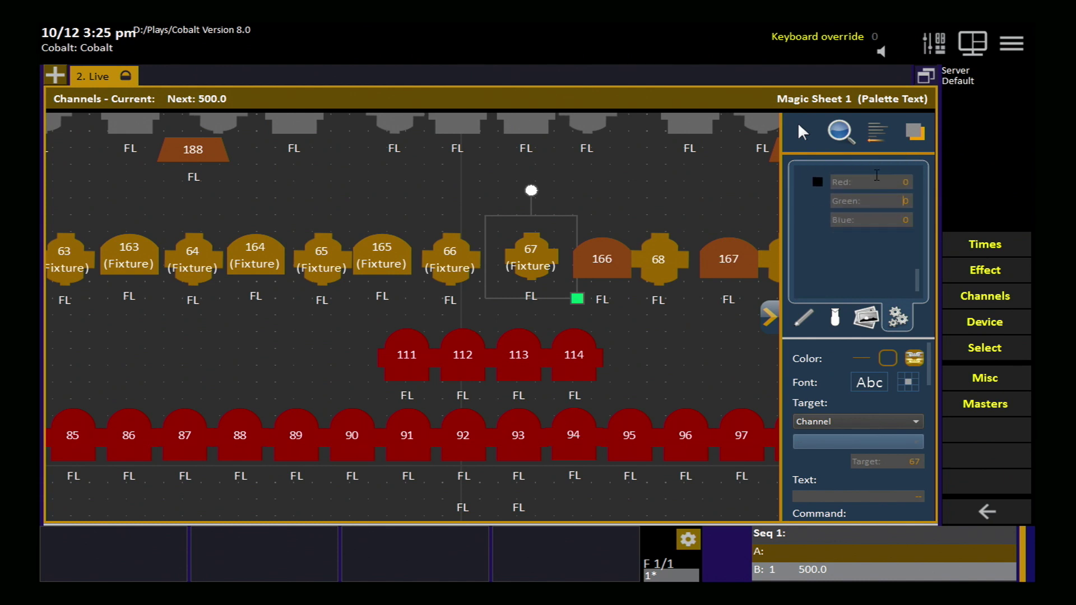
pyautogui.scroll(3, 876, 169)
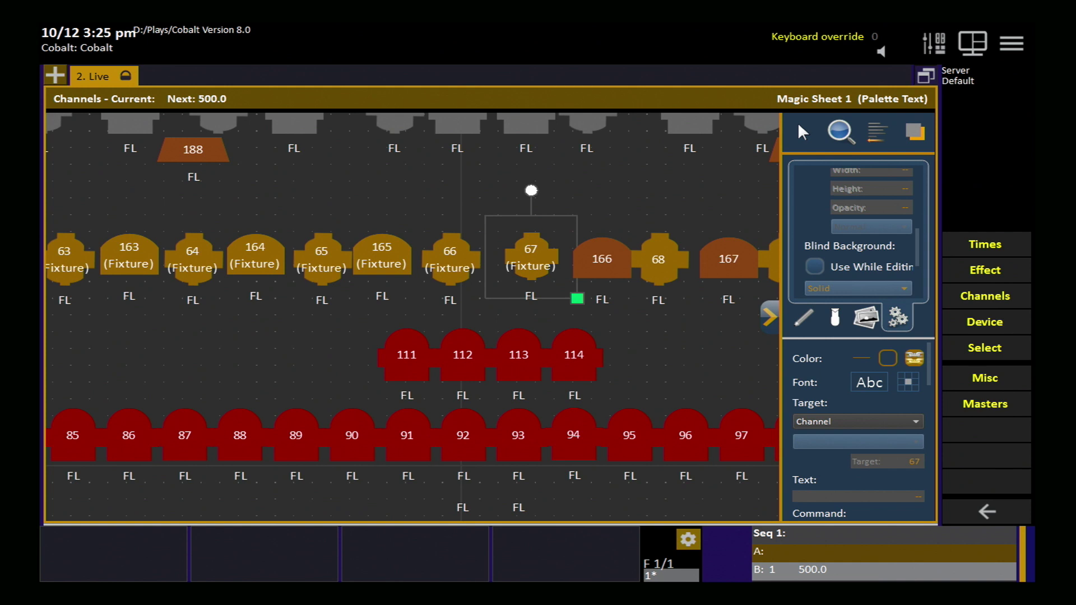
pyautogui.scroll(3, 858, 225)
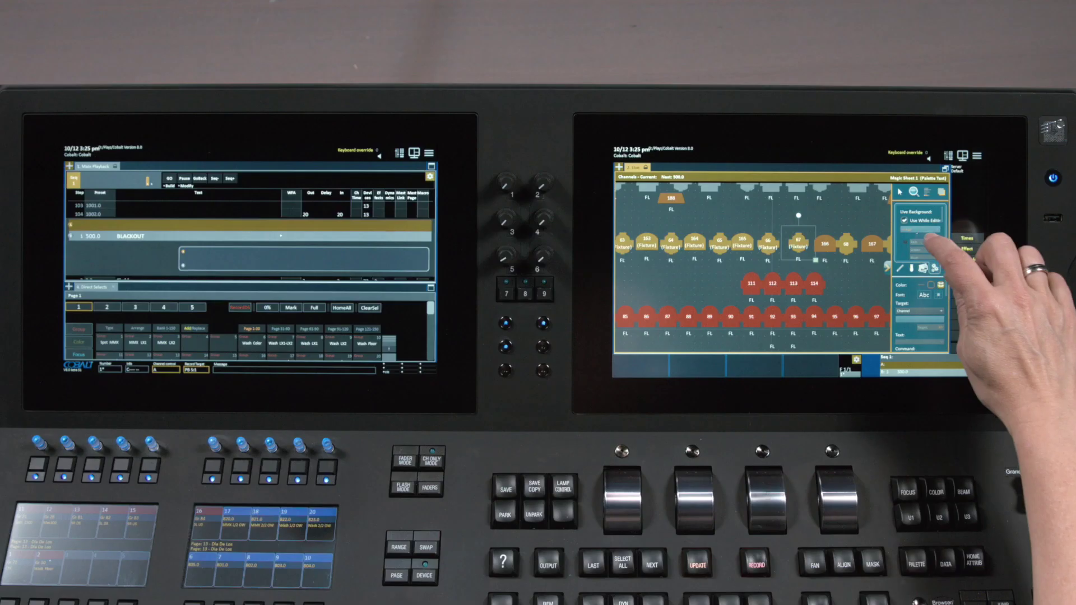
pyautogui.click(920, 230)
pyautogui.click(918, 222)
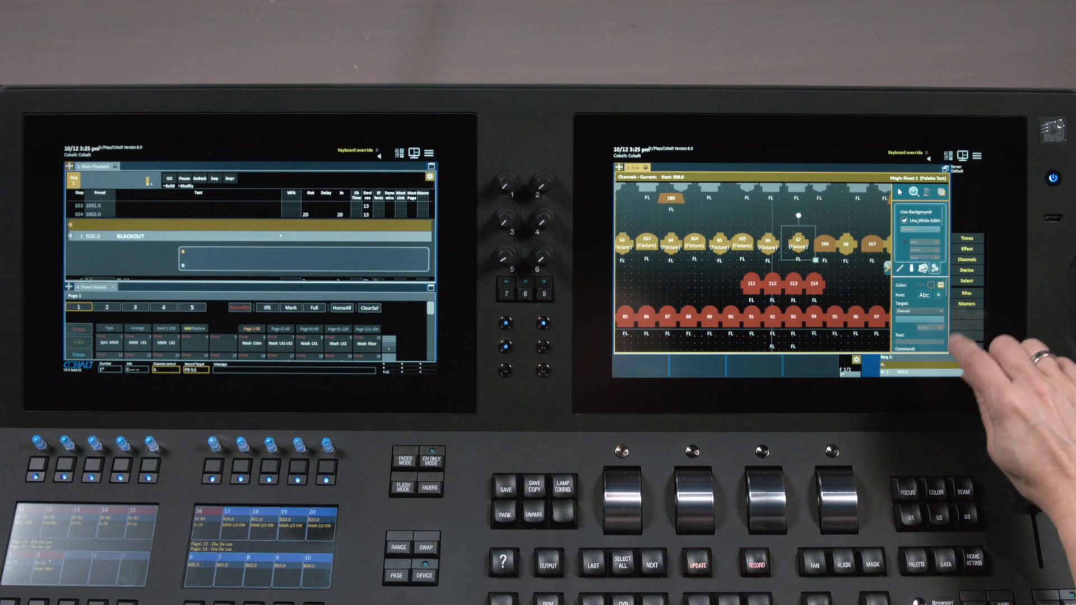
# Step: Leave magic sheet editing and frame channels 62 to 67 in the live view
pyautogui.click(897, 269)
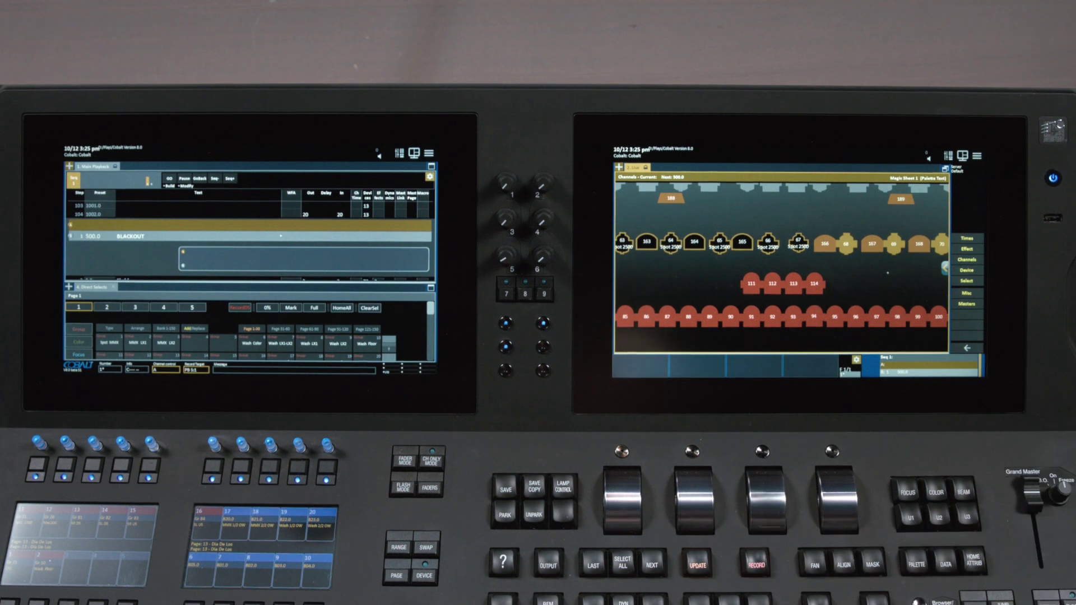
pyautogui.scroll(-4, 791, 289)
pyautogui.scroll(2, 794, 273)
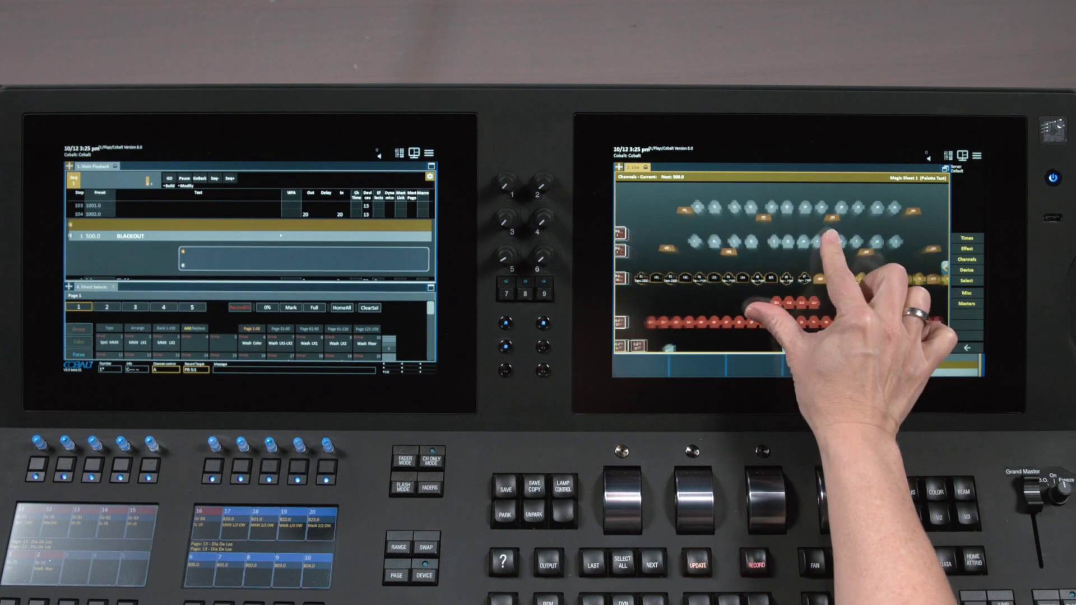
pyautogui.scroll(-1, 791, 275)
pyautogui.moveTo(778, 264)
pyautogui.mouseDown()
pyautogui.moveTo(815, 238)
pyautogui.moveTo(782, 267)
pyautogui.mouseUp()
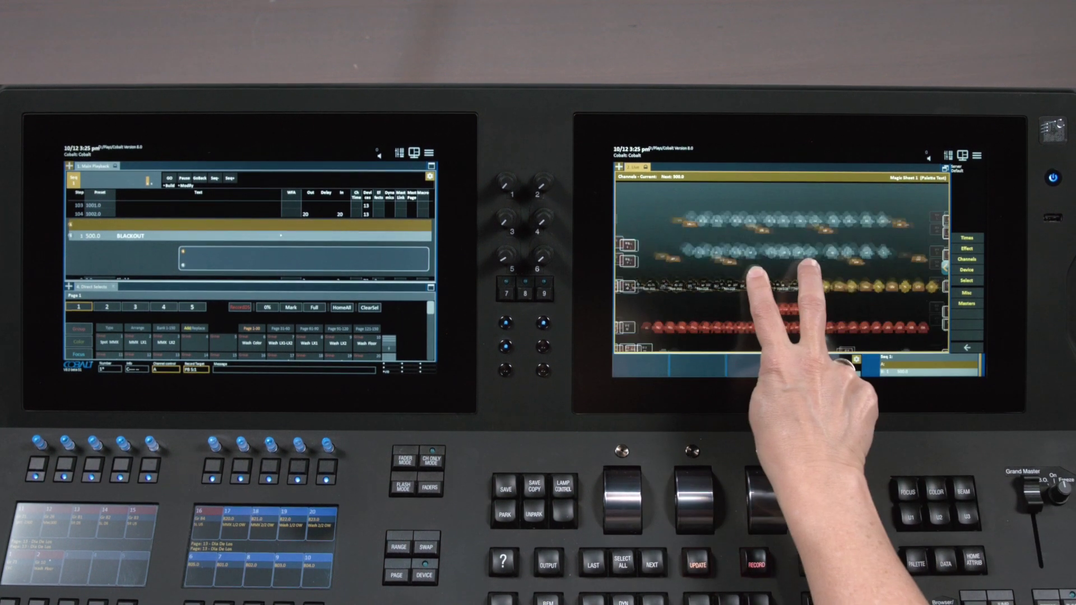
pyautogui.scroll(-2, 782, 269)
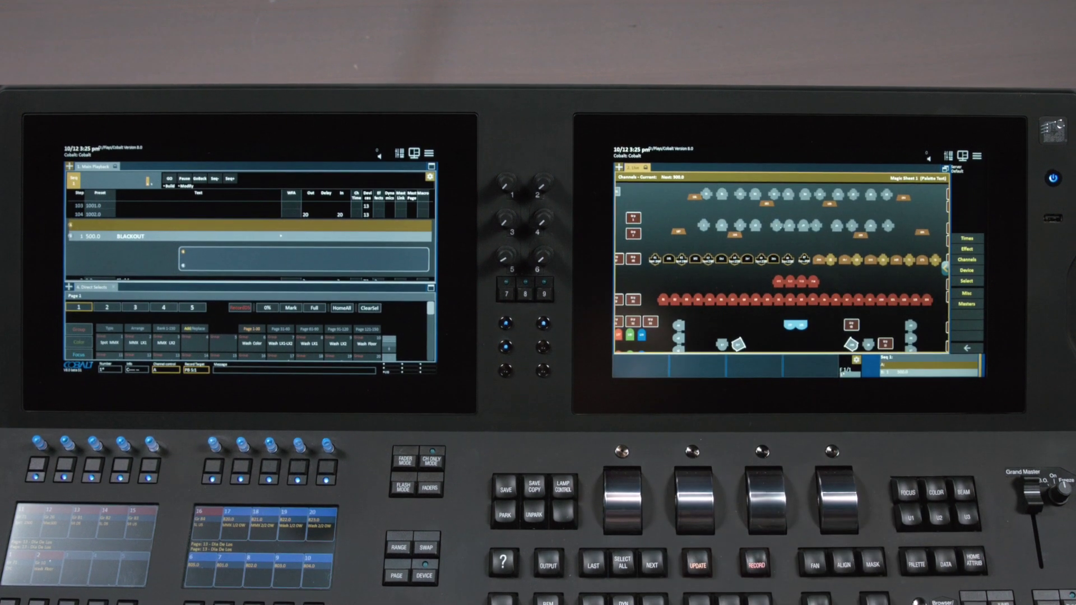
pyautogui.scroll(4, 785, 269)
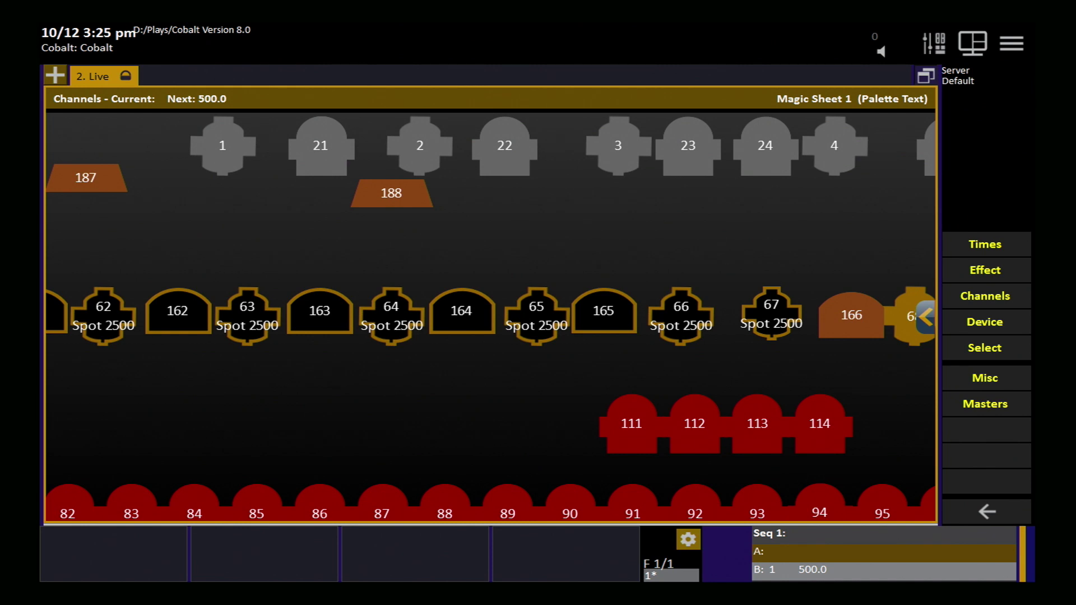
# Step: Select channels 66 and 67 together and bring their intensity to full
pyautogui.write('66c6')
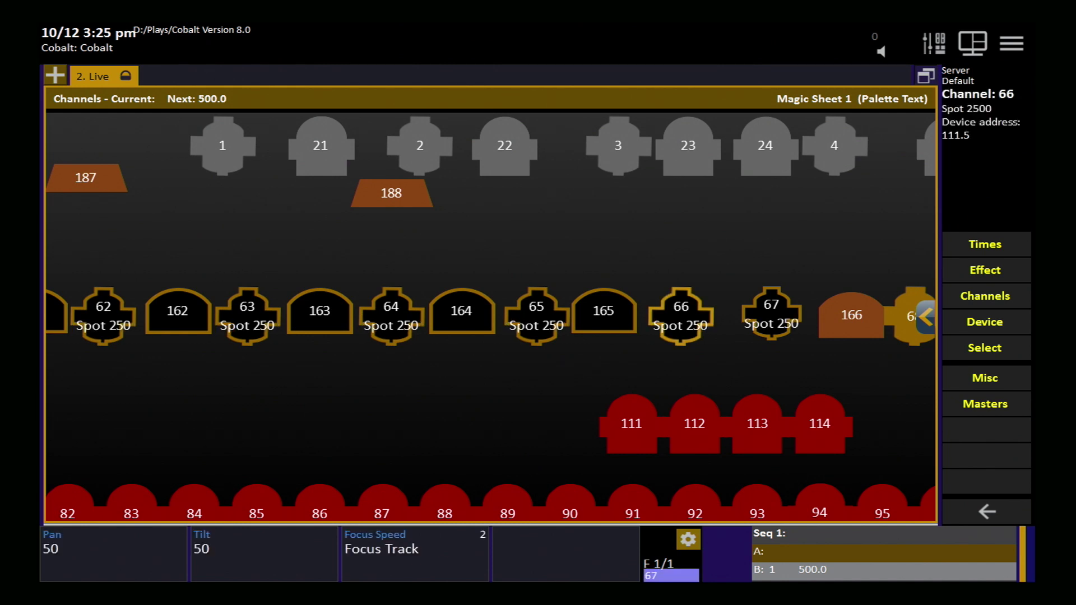
pyautogui.press('+')
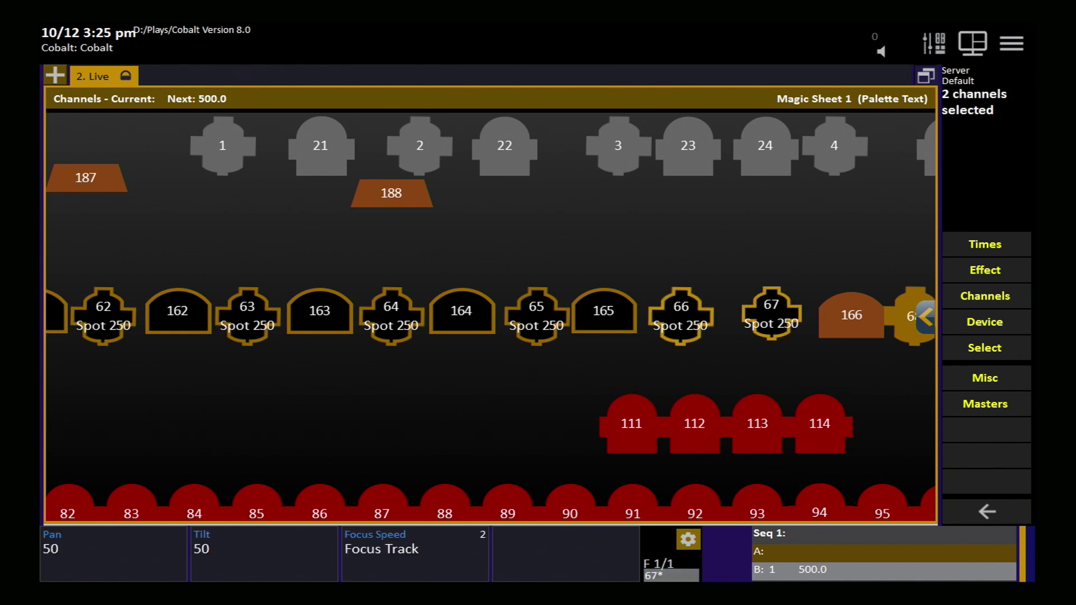
pyautogui.scroll(20, 726, 317)
pyautogui.scroll(-1, 726, 317)
pyautogui.scroll(-20, 726, 317)
pyautogui.scroll(20, 726, 317)
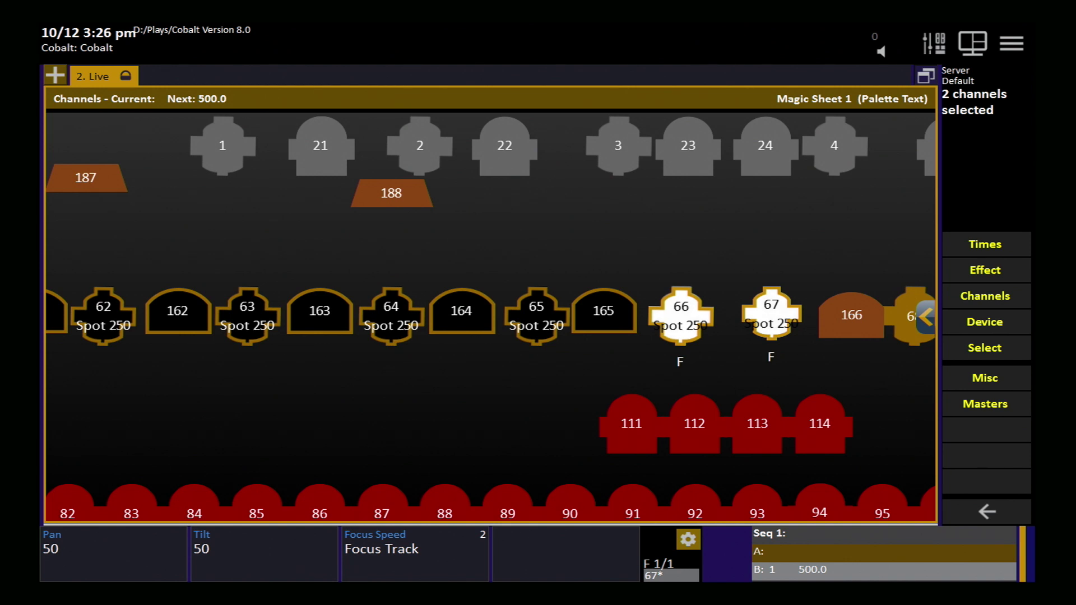
# Step: Recall color 3, a blue, on the selected channels 66 and 67
pyautogui.write('3')
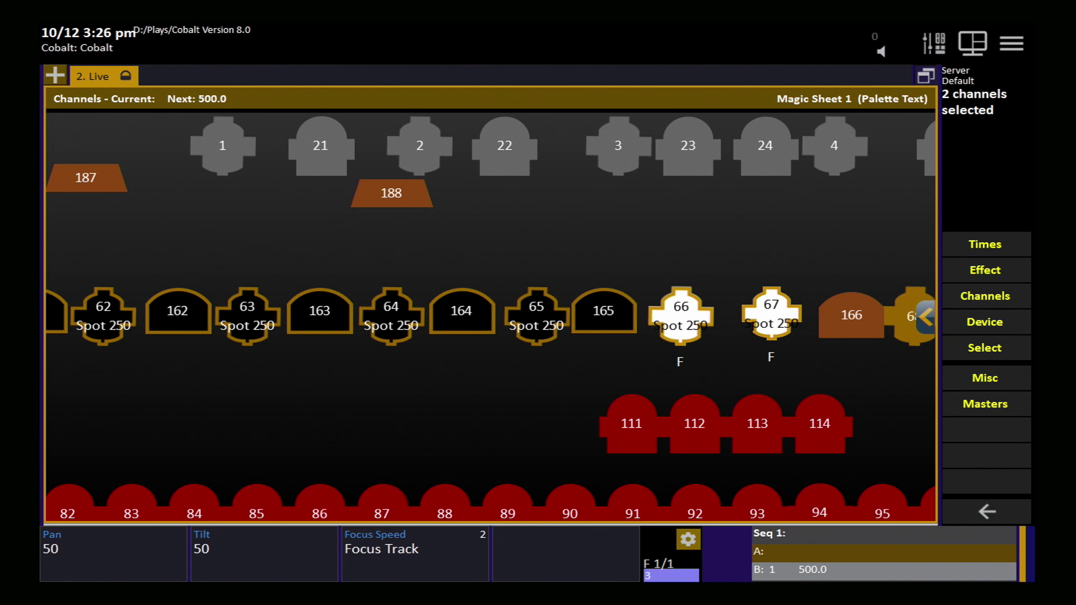
pyautogui.press('Return')
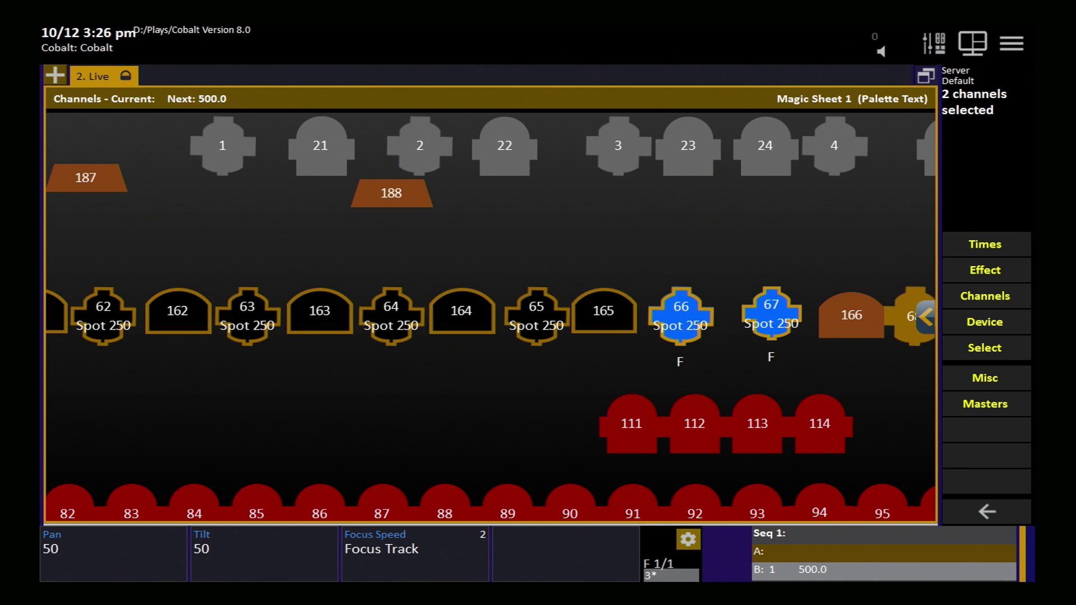
# Step: Locate the Magic Sheets entry under the channel settings and tools in the main browser, then close the browser
pyautogui.scroll(-8, 497, 381)
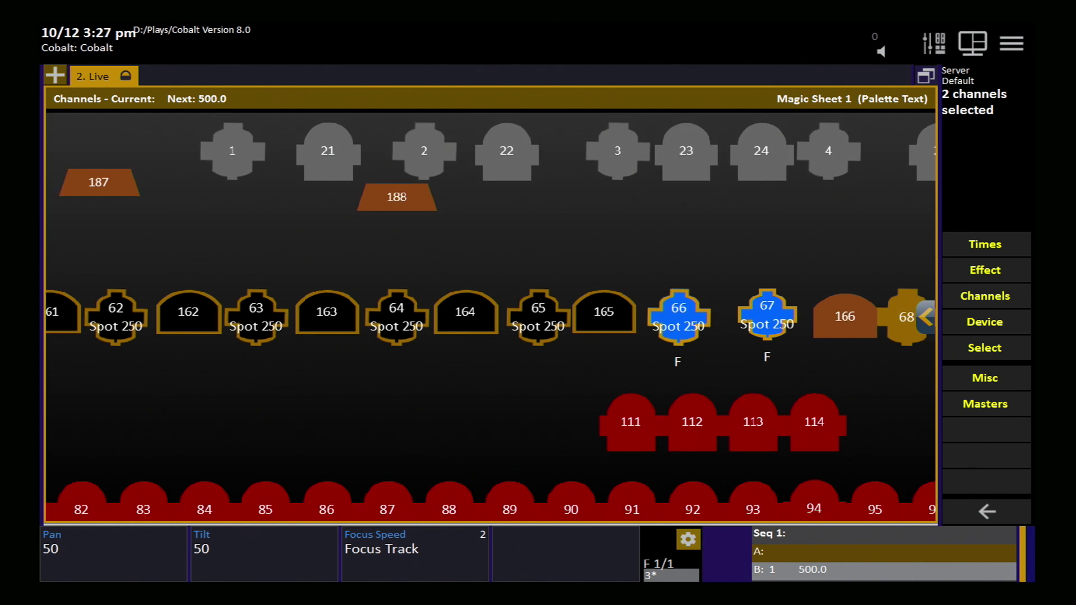
pyautogui.scroll(2, 419, 180)
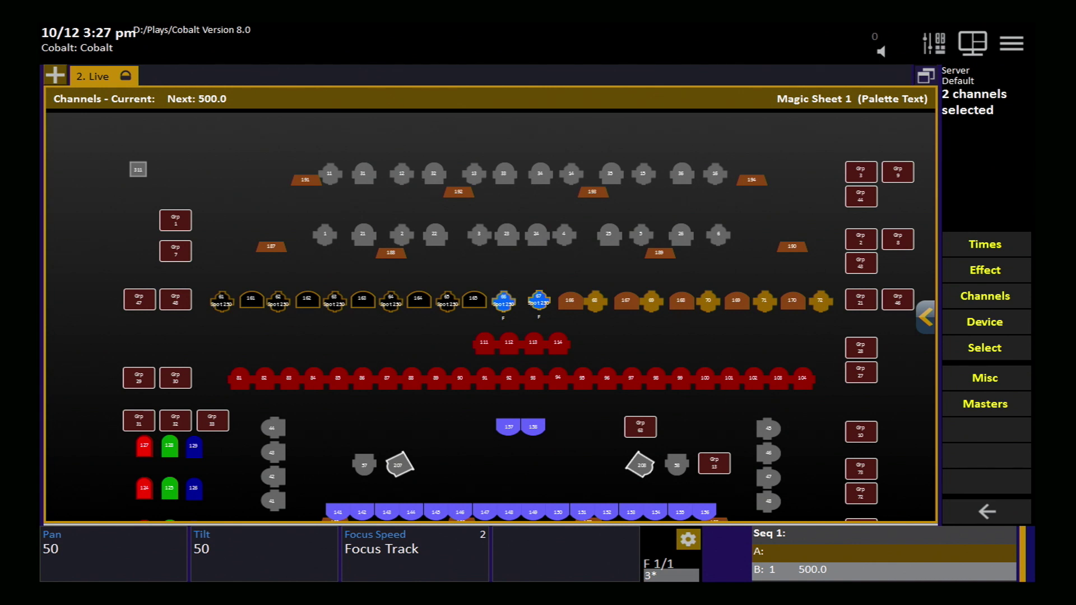
pyautogui.click(1023, 38)
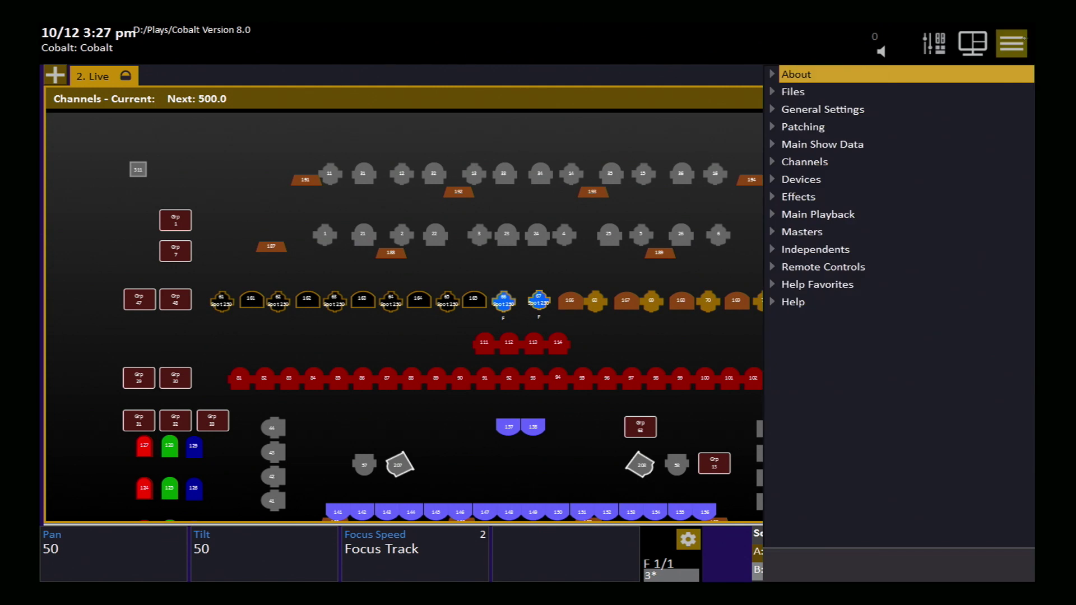
pyautogui.press('Down')
pyautogui.press('Down')
pyautogui.press('Down')
pyautogui.press('Down')
pyautogui.press('Down')
pyautogui.press('Right')
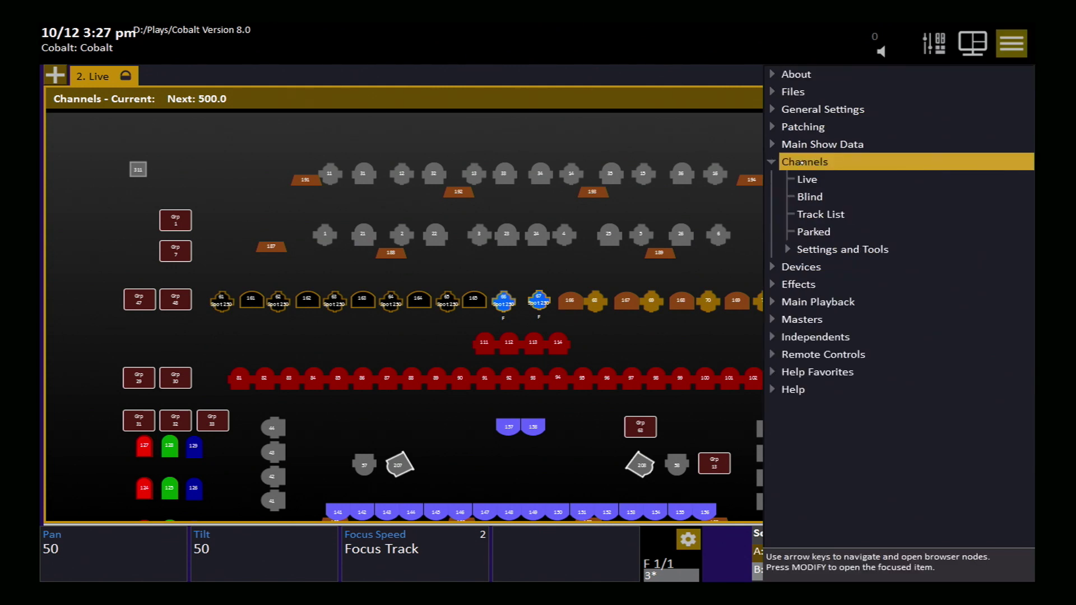
pyautogui.press('Down')
pyautogui.press('Down')
pyautogui.press('Down')
pyautogui.press('Down')
pyautogui.press('Down')
pyautogui.press('Right')
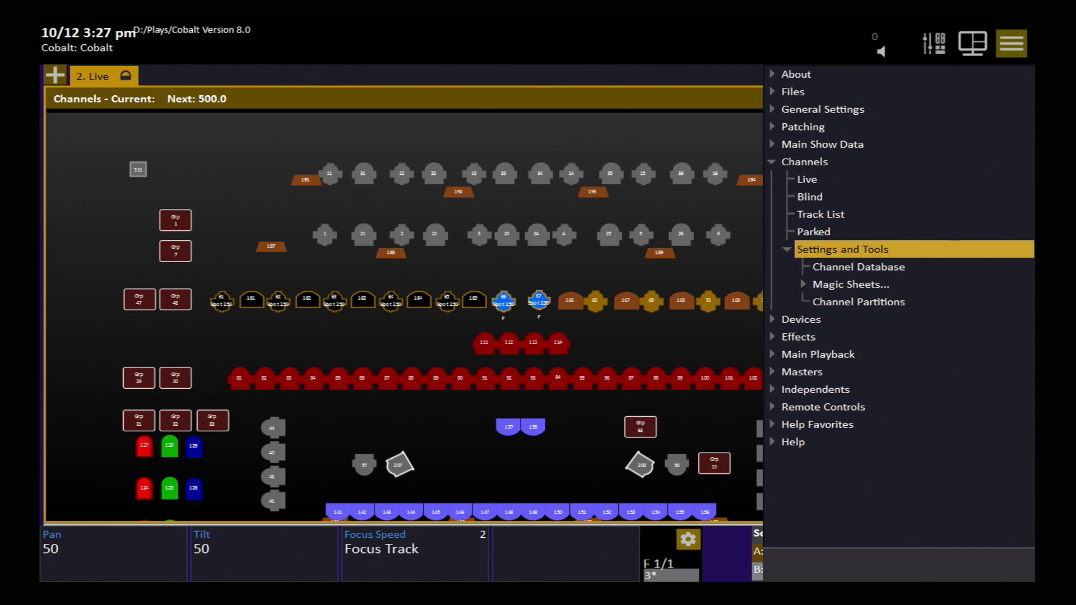
pyautogui.press('Down')
pyautogui.press('Down')
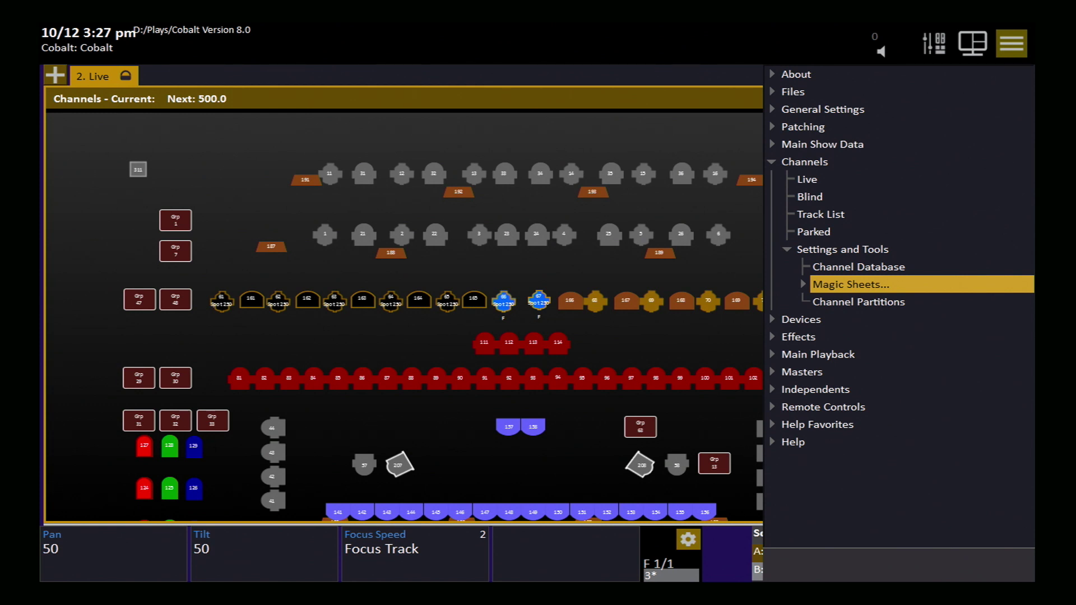
pyautogui.click(1021, 49)
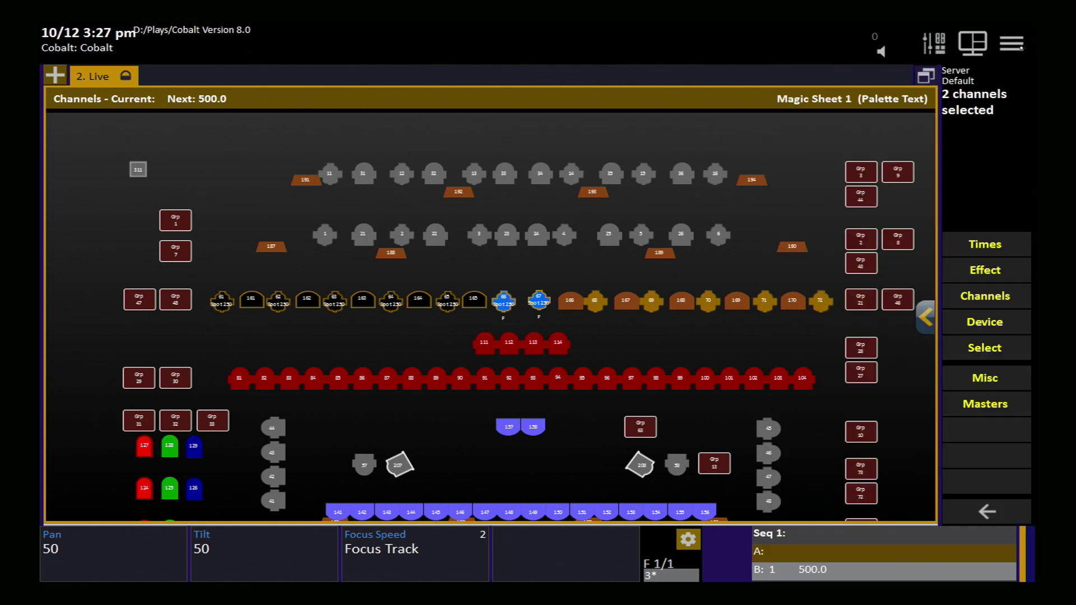
# Step: Create magic sheet 11 with the text "New MS", and switch to magic sheet 1 and back to it
pyautogui.write('11')
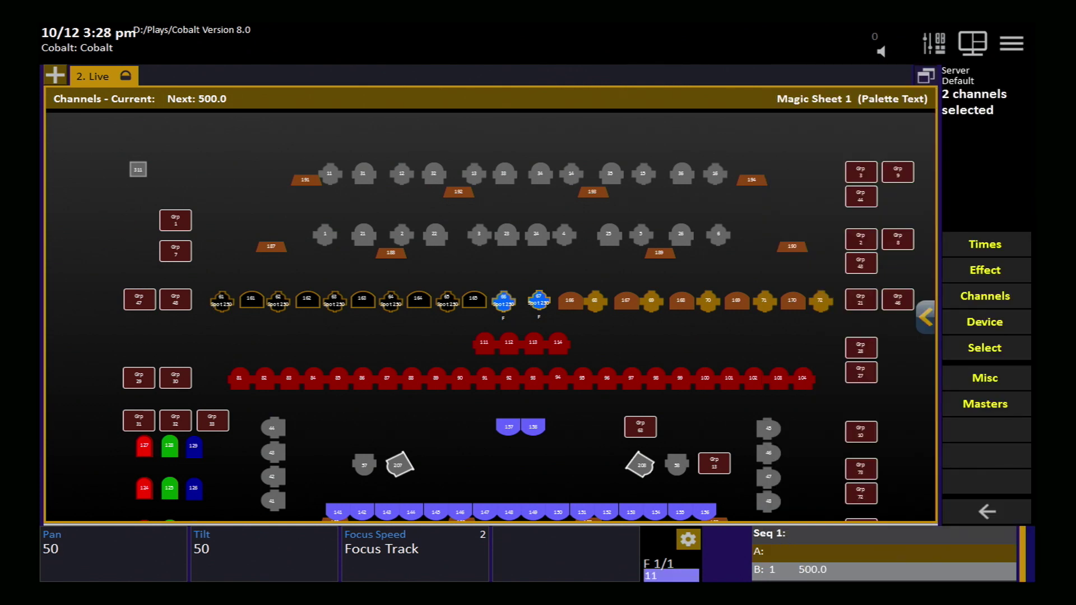
pyautogui.write('f')
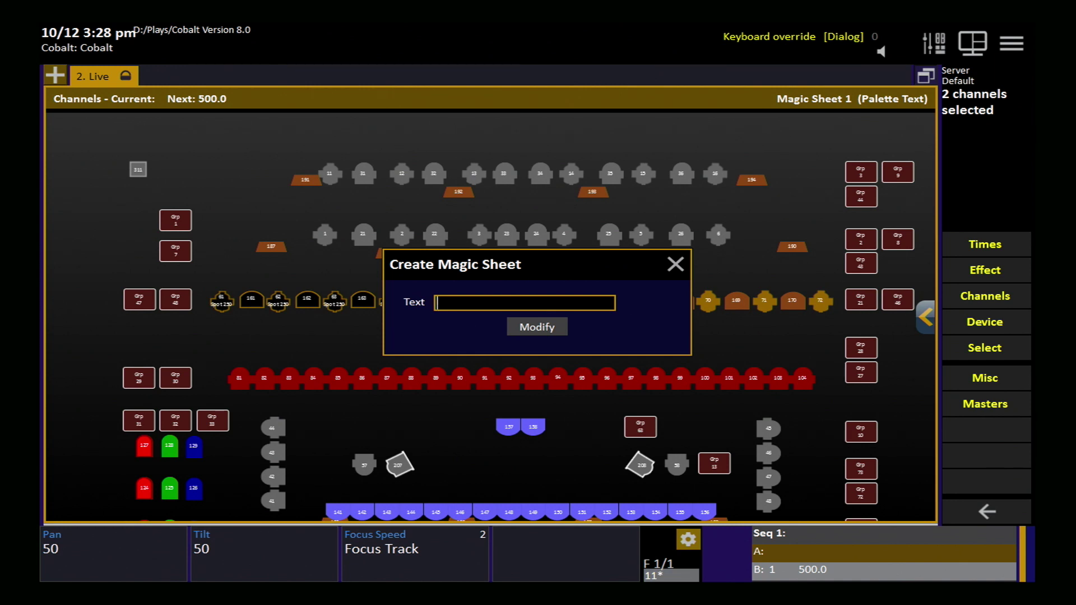
pyautogui.write('New MS')
pyautogui.press('Return')
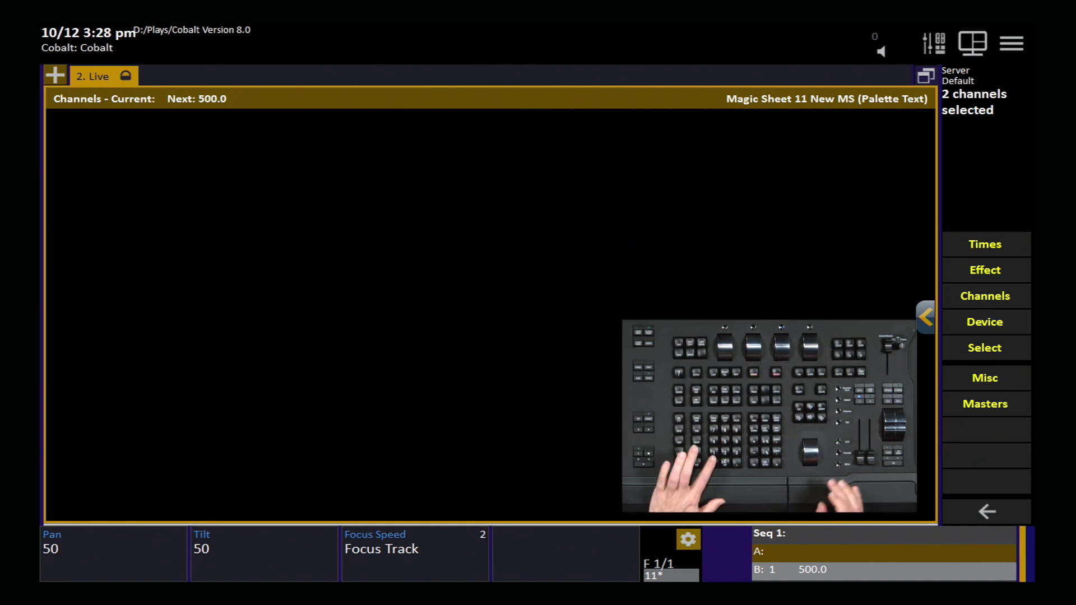
pyautogui.press('1')
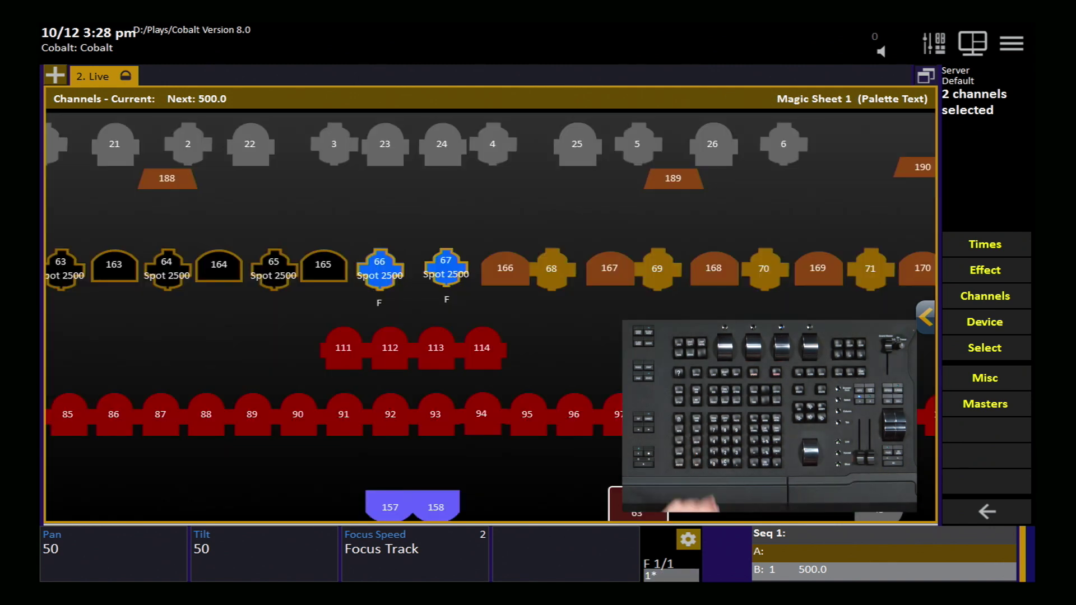
pyautogui.press('pageup')
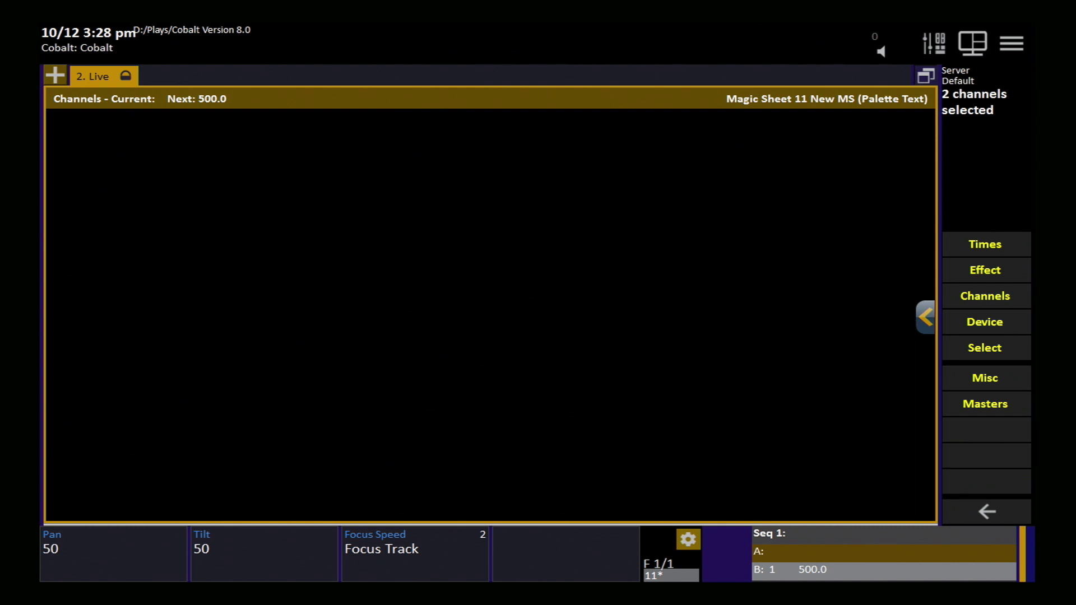
# Step: Open magic sheet 11 for editing and place a narrow-necked spotlight symbol on the empty canvas
pyautogui.hotkey('ctrl', 'e')
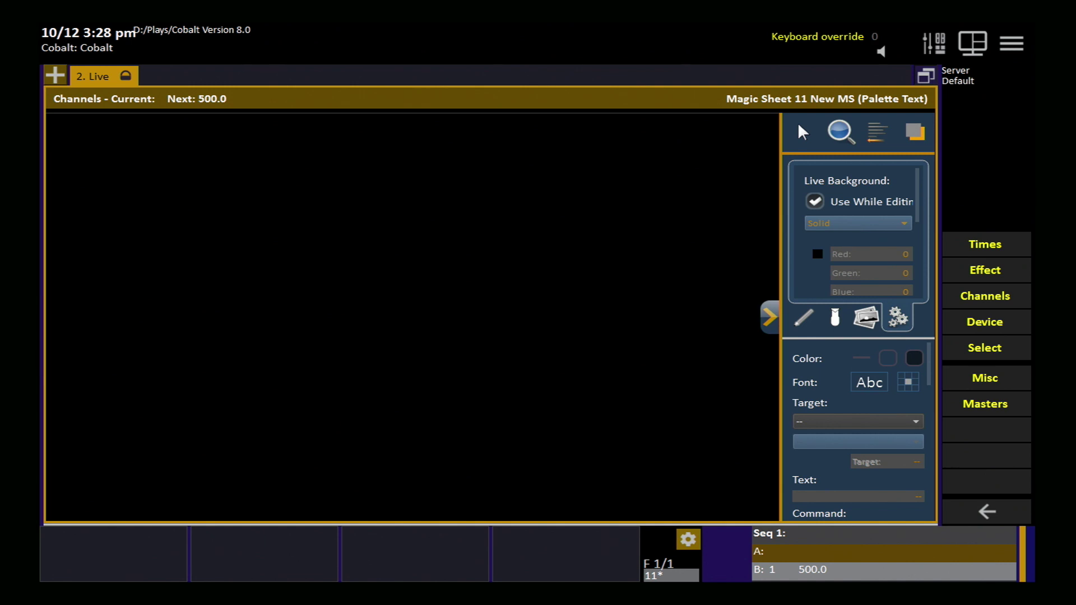
pyautogui.click(835, 318)
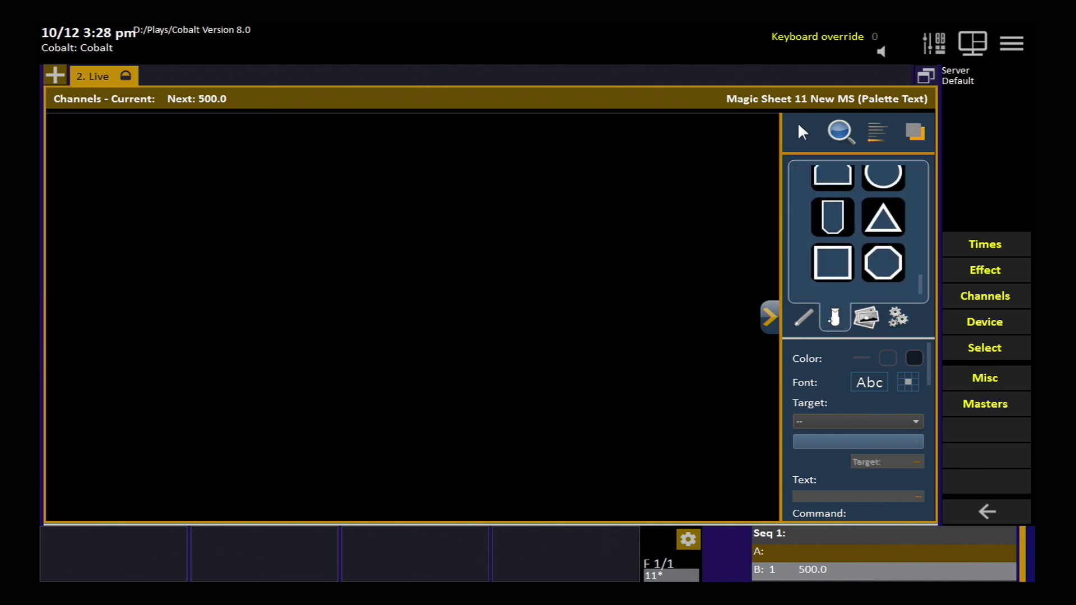
pyautogui.scroll(5, 859, 230)
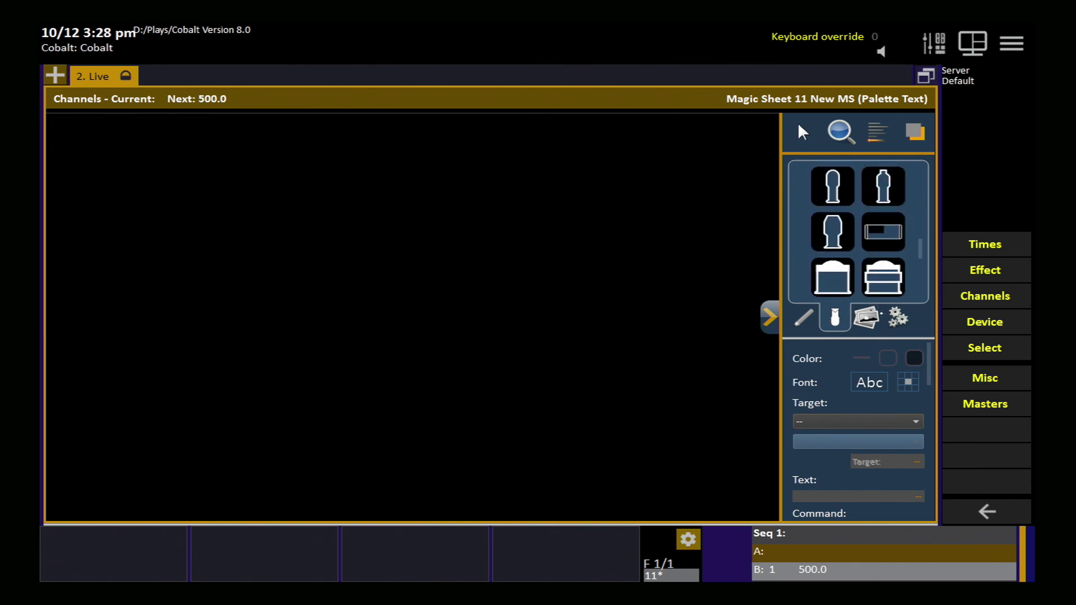
pyautogui.moveTo(883, 186); pyautogui.dragTo(351, 242)
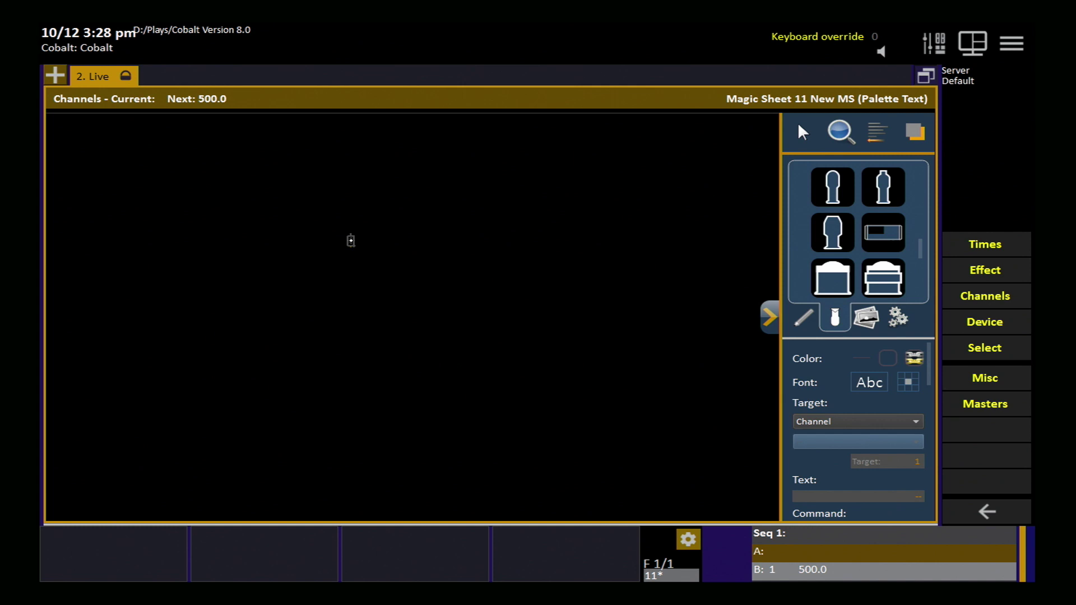
pyautogui.scroll(3, 286, 179)
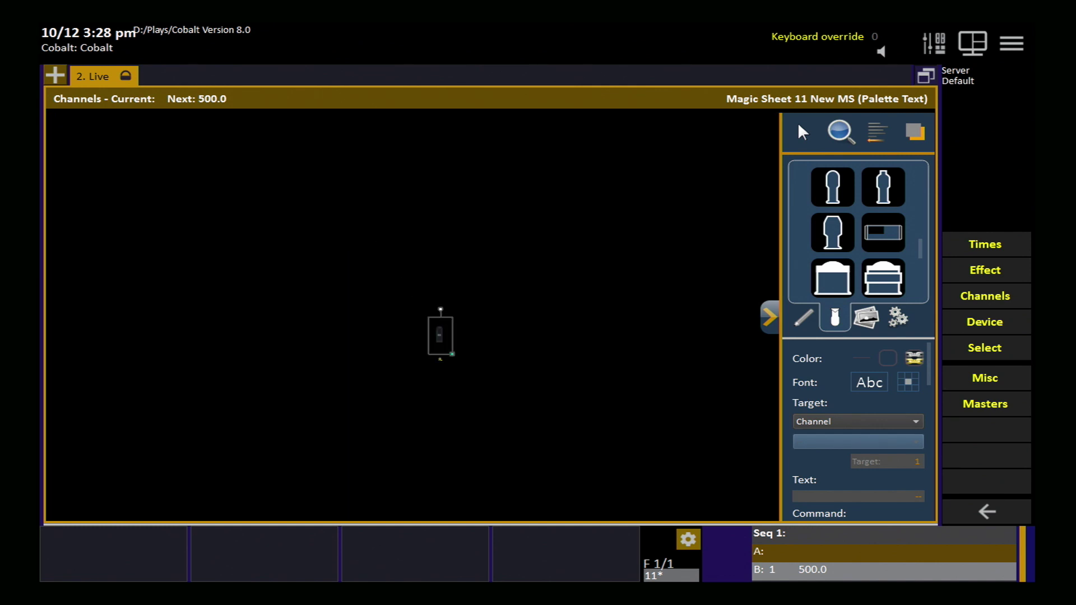
pyautogui.scroll(3, 464, 384)
pyautogui.scroll(1, 412, 316)
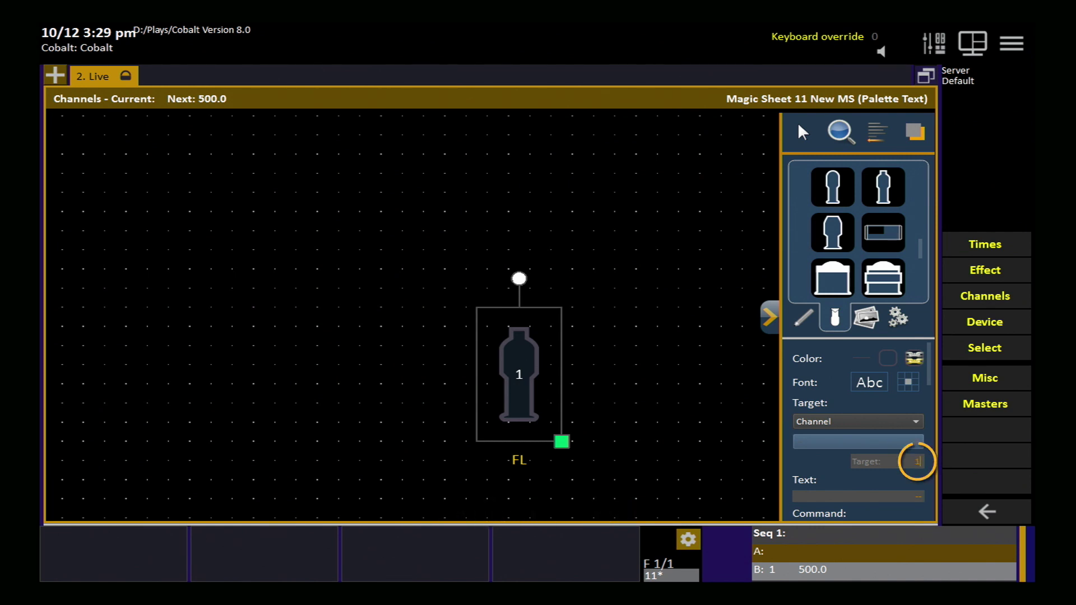
# Step: Set the placed symbol's target to channel 11
pyautogui.click(917, 461)
pyautogui.write('11')
pyautogui.press('Return')
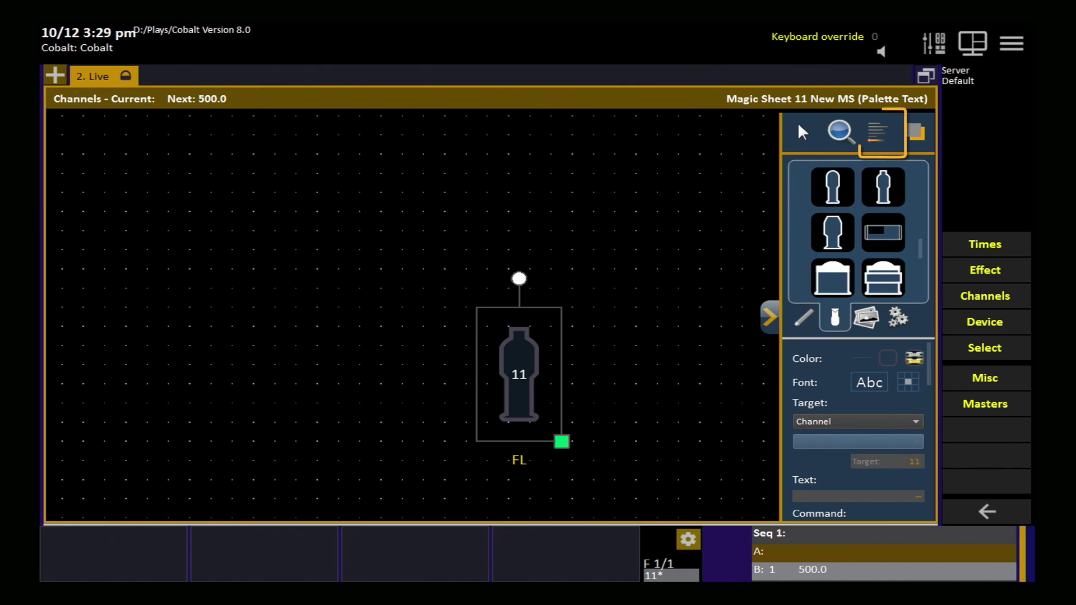
# Step: Review the alignment and distribution, zoom, and grouping and layering options of the magic sheet editor
pyautogui.click(873, 136)
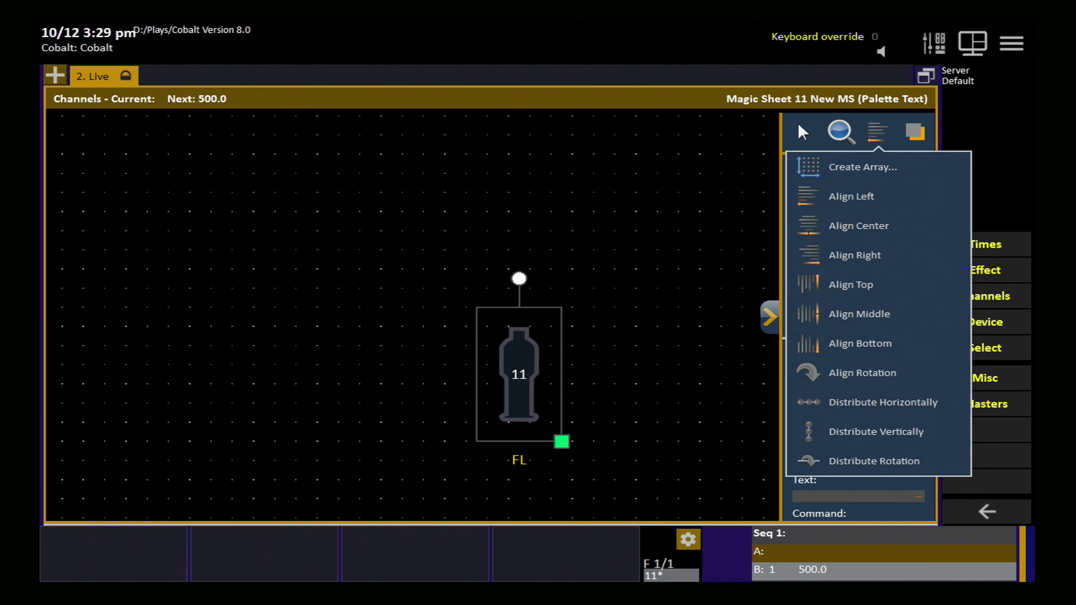
pyautogui.click(840, 134)
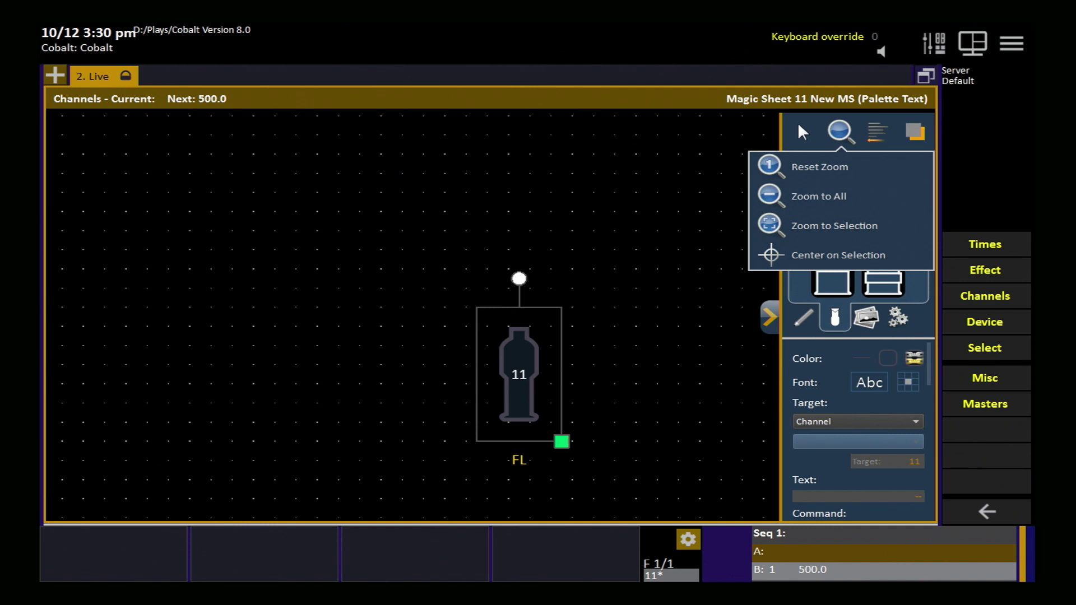
pyautogui.click(846, 130)
pyautogui.click(909, 130)
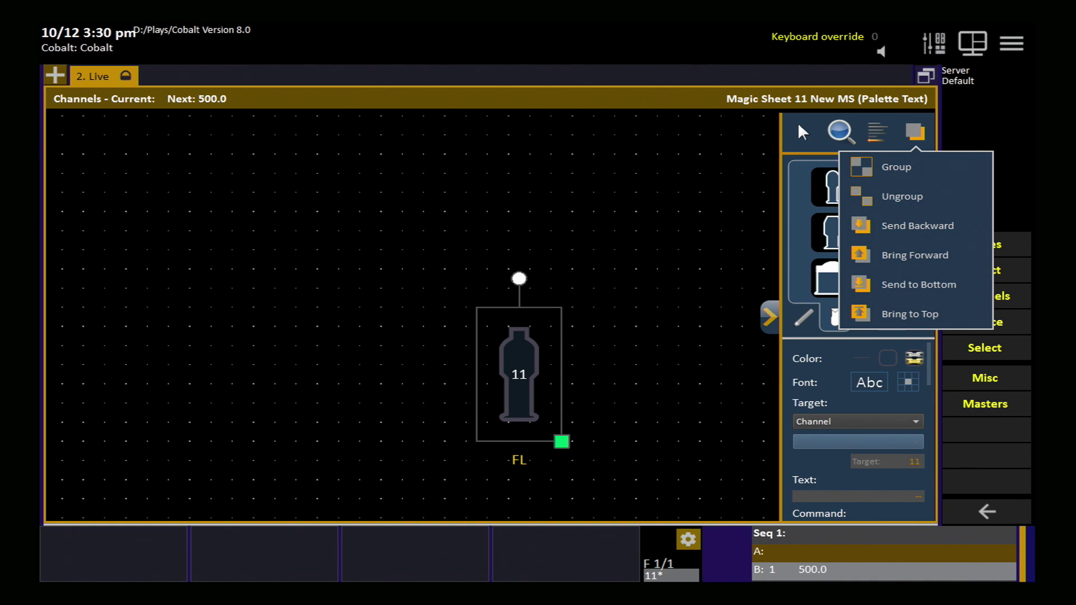
pyautogui.click(918, 129)
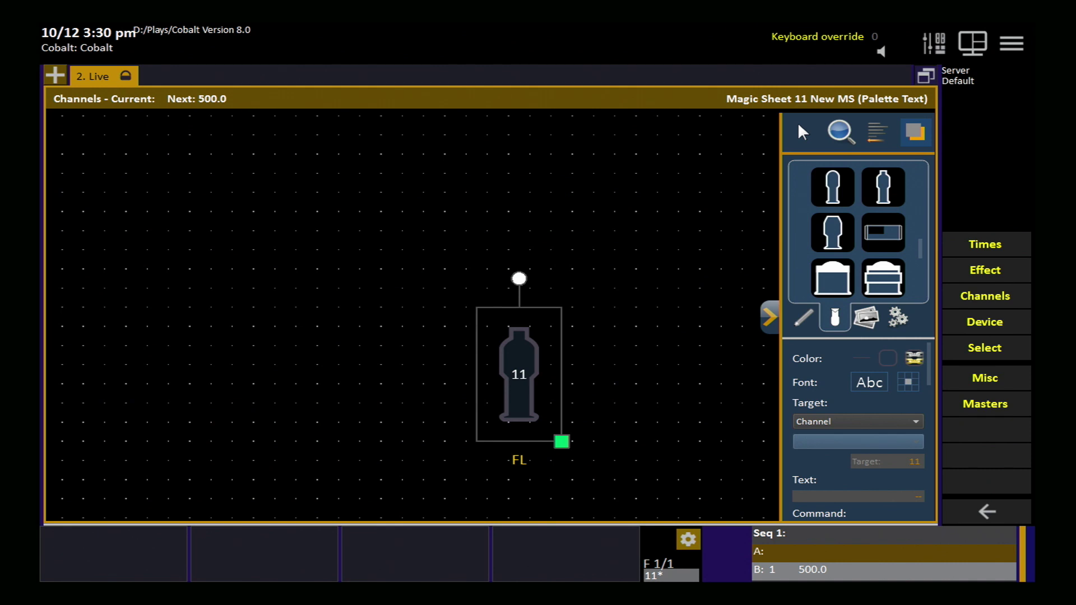
# Step: Leave magic sheet editing and open the list of all magic sheets from the channel settings and tools
pyautogui.click(772, 318)
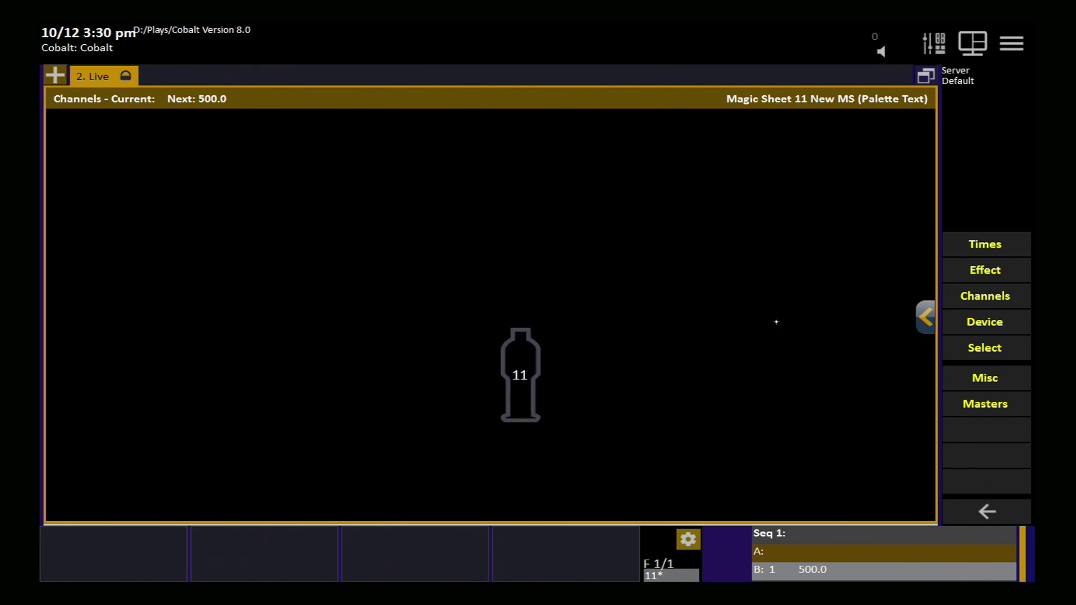
pyautogui.click(1017, 47)
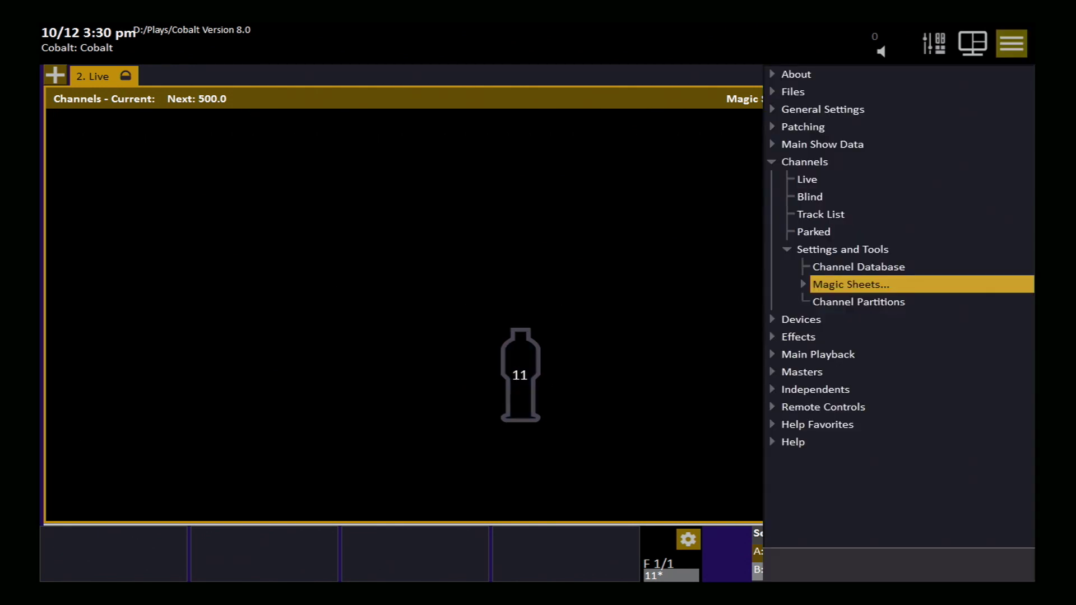
pyautogui.click(858, 302)
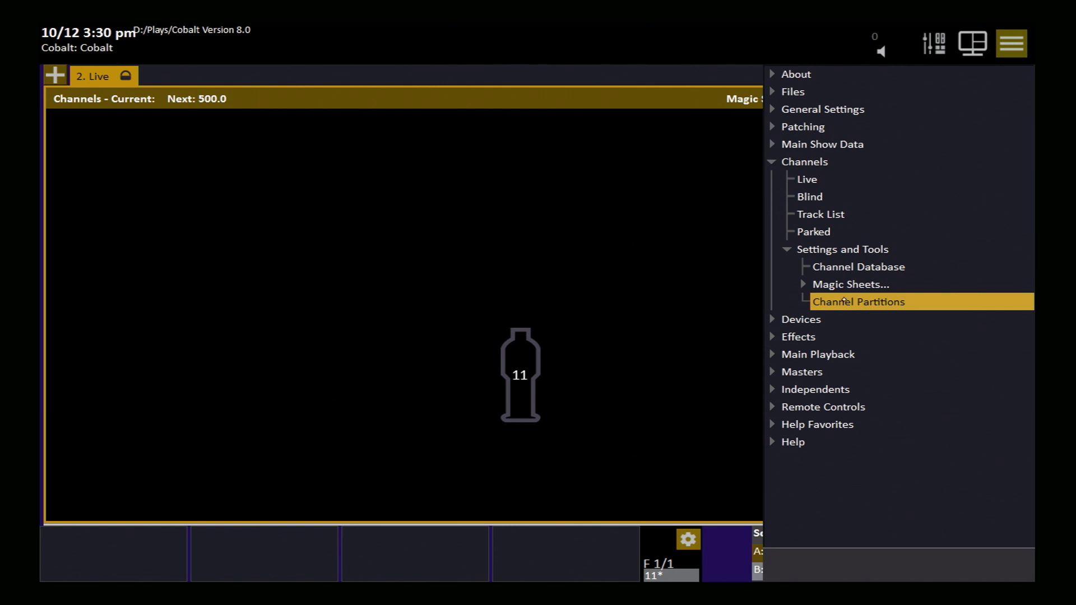
pyautogui.click(861, 288)
pyautogui.click(861, 287)
pyautogui.click(852, 319)
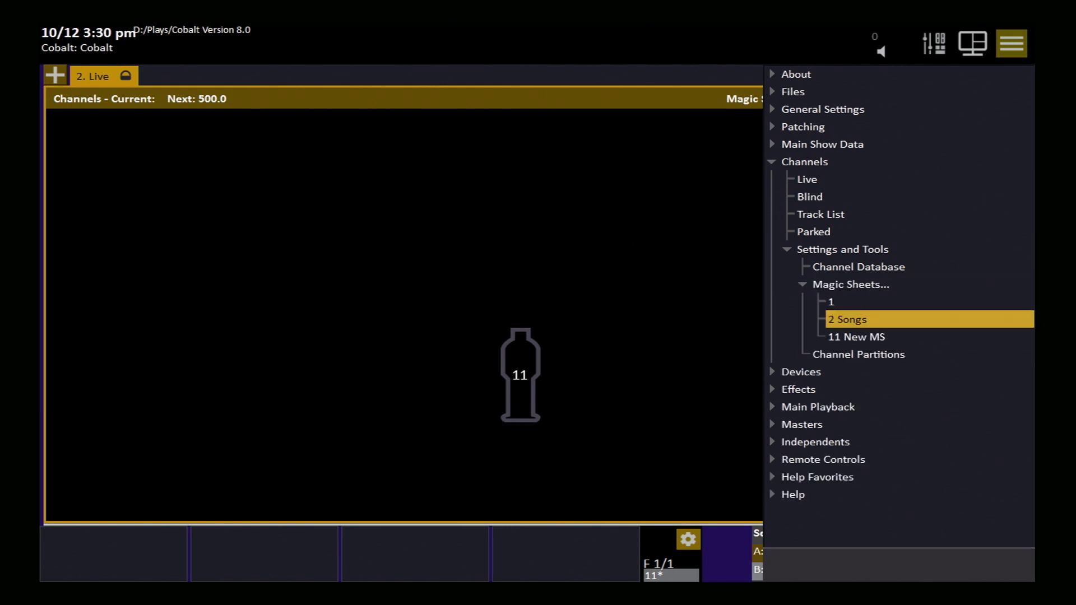
pyautogui.click(857, 337)
pyautogui.click(852, 319)
pyautogui.click(852, 302)
pyautogui.click(851, 284)
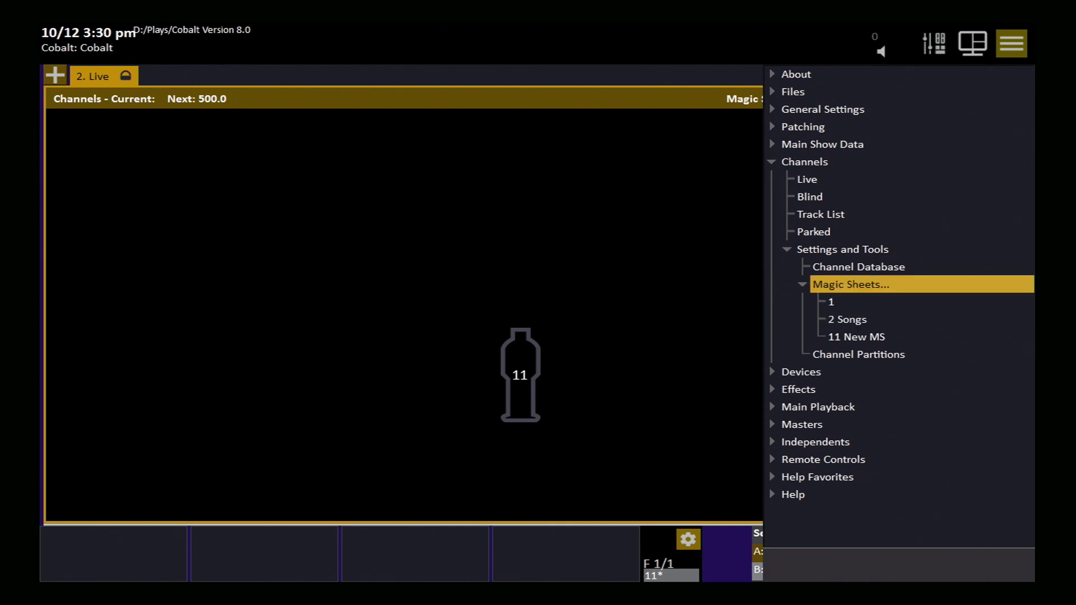
pyautogui.press('Return')
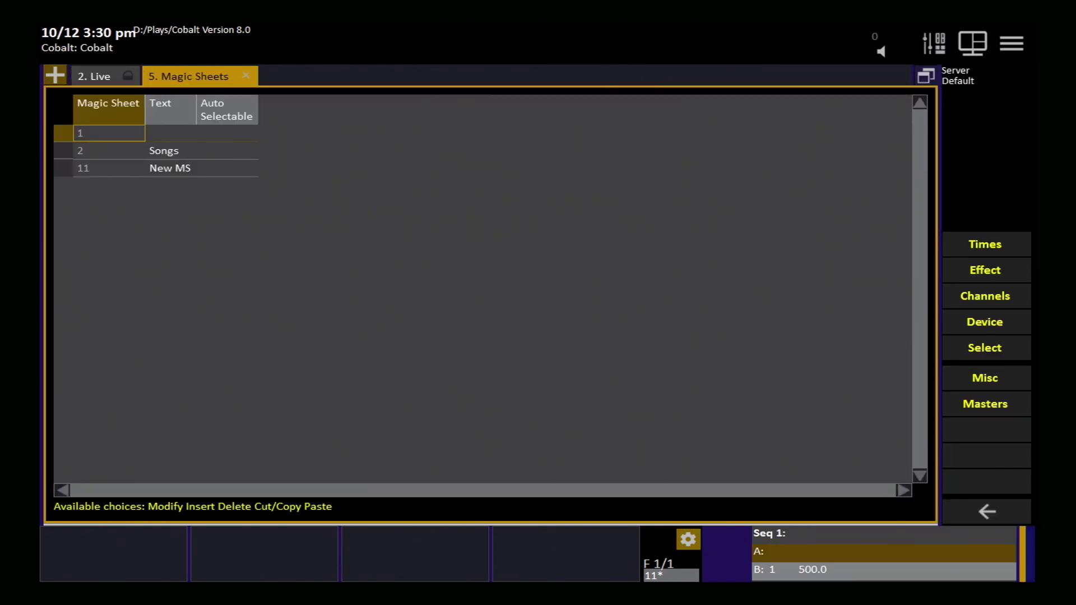
# Step: Check the Auto Selectable setting of the magic sheets and delete magic sheet 11, New MS, from the list
pyautogui.click(227, 133)
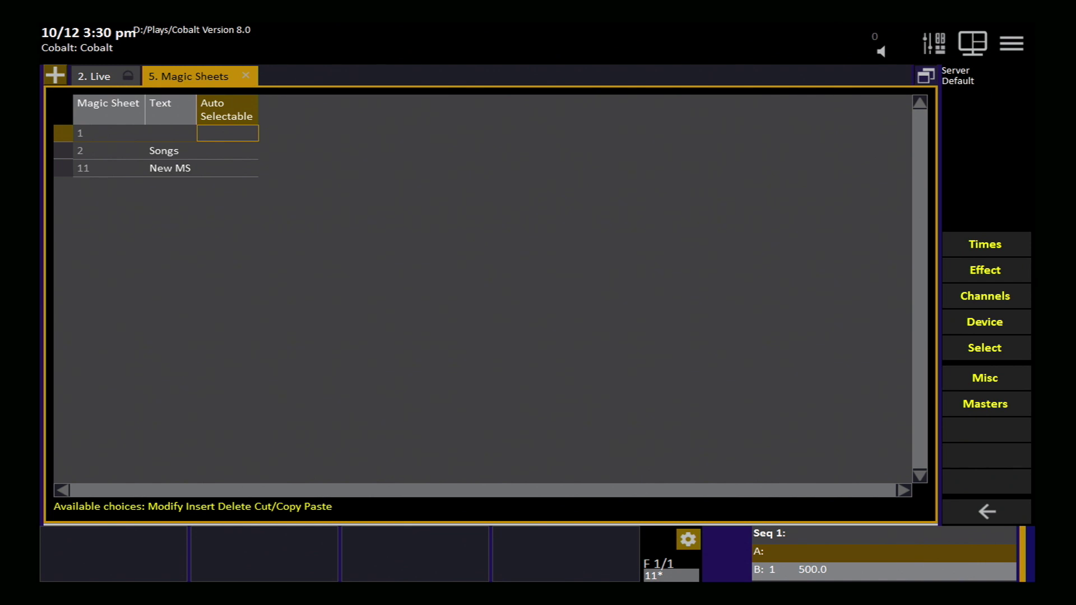
pyautogui.click(227, 168)
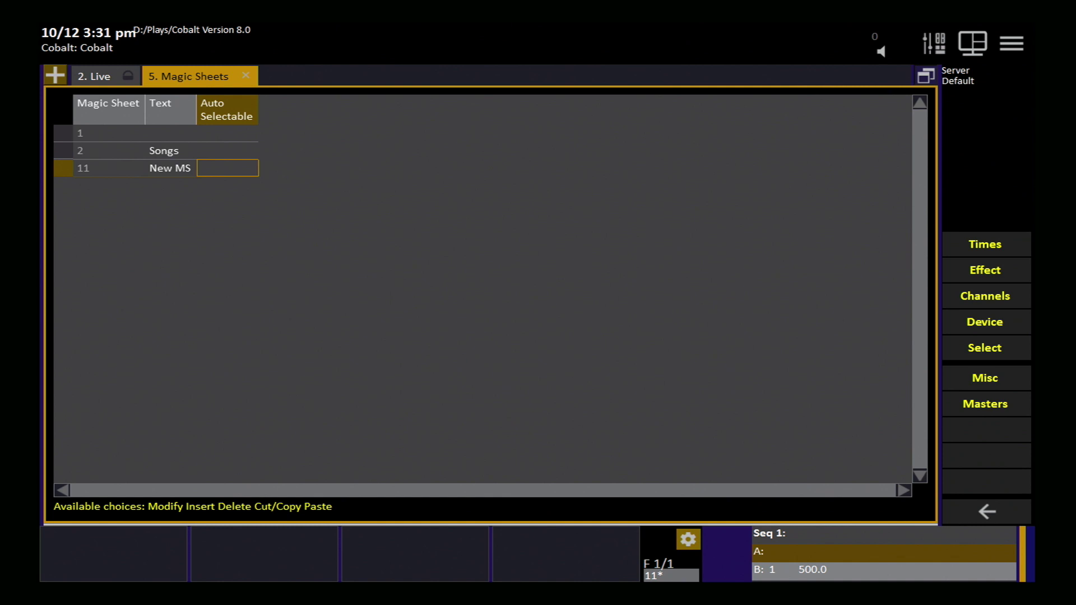
pyautogui.press('Left')
pyautogui.press('Left')
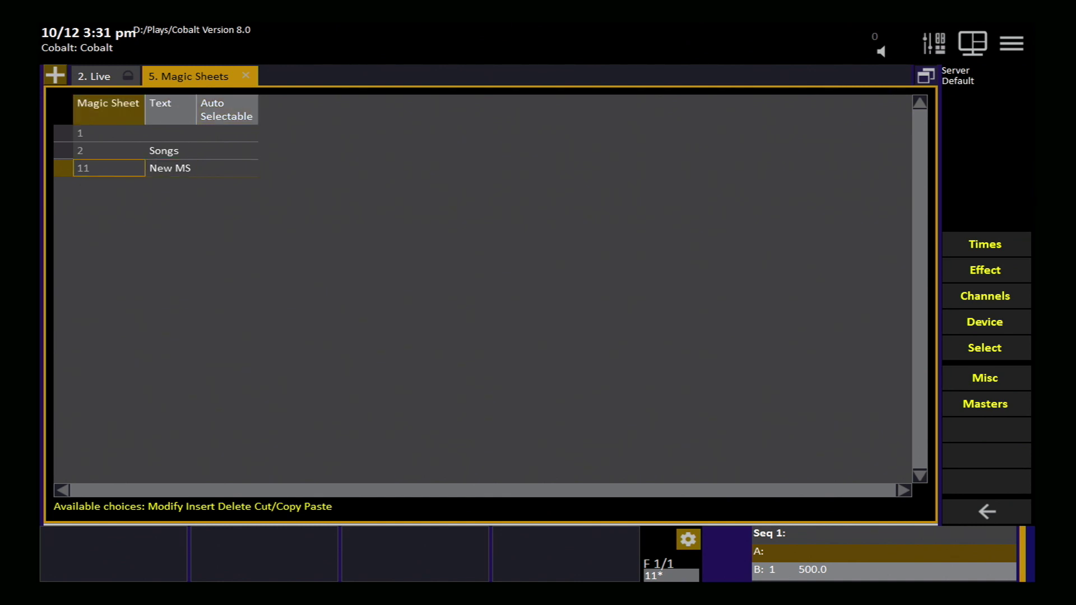
pyautogui.press('Delete')
pyautogui.press('Return')
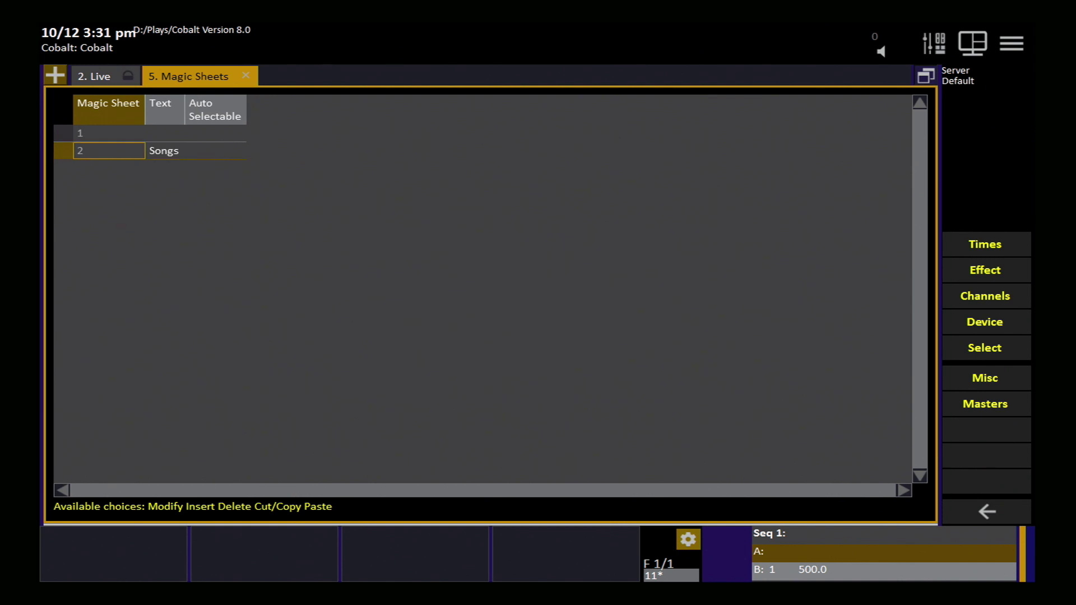